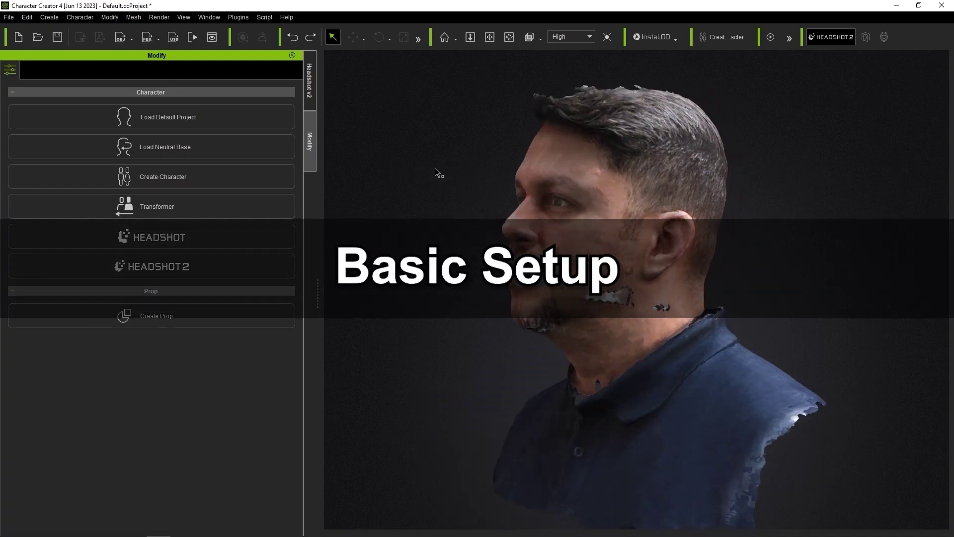
- Rotate the scanned bust about 177° around its vertical axis so the face points towards the front view
right_click_drag(437, 173, 479, 173)
left_click(541, 38)
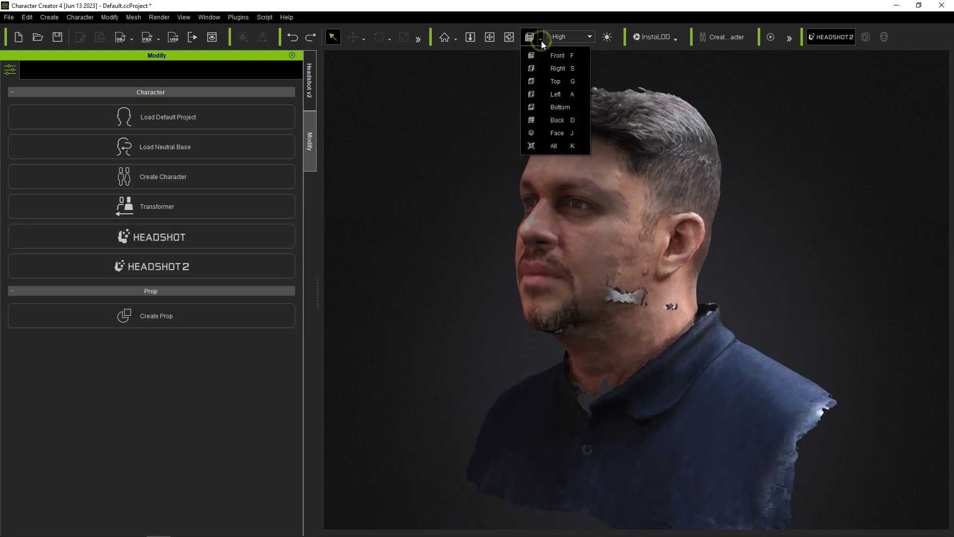
left_click(550, 60)
middle_click_drag(584, 198, 583, 219)
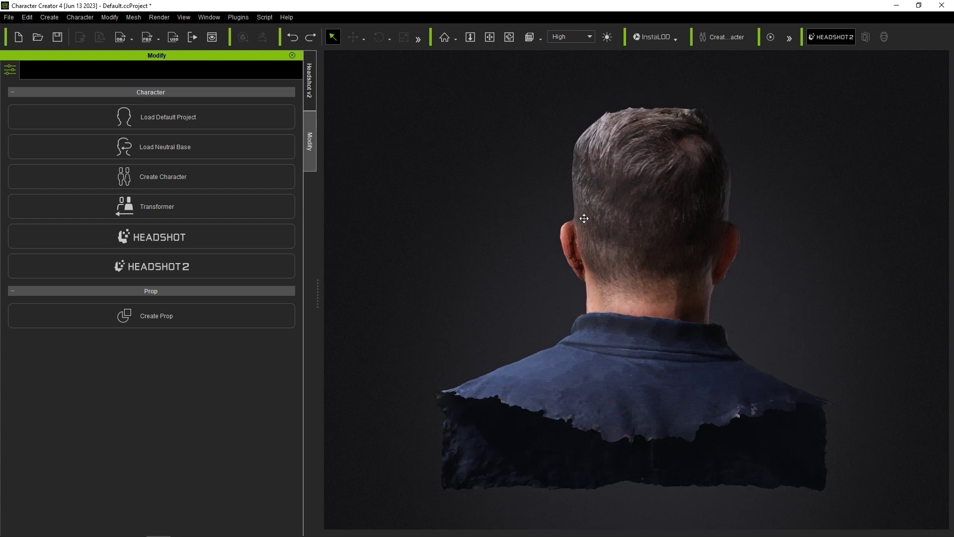
left_click(636, 194)
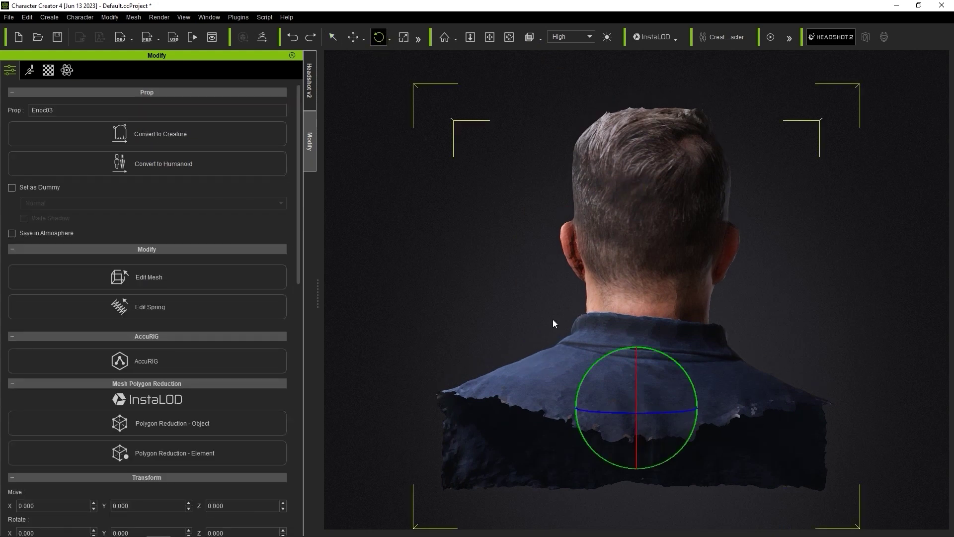
left_click_drag(600, 413, 662, 414)
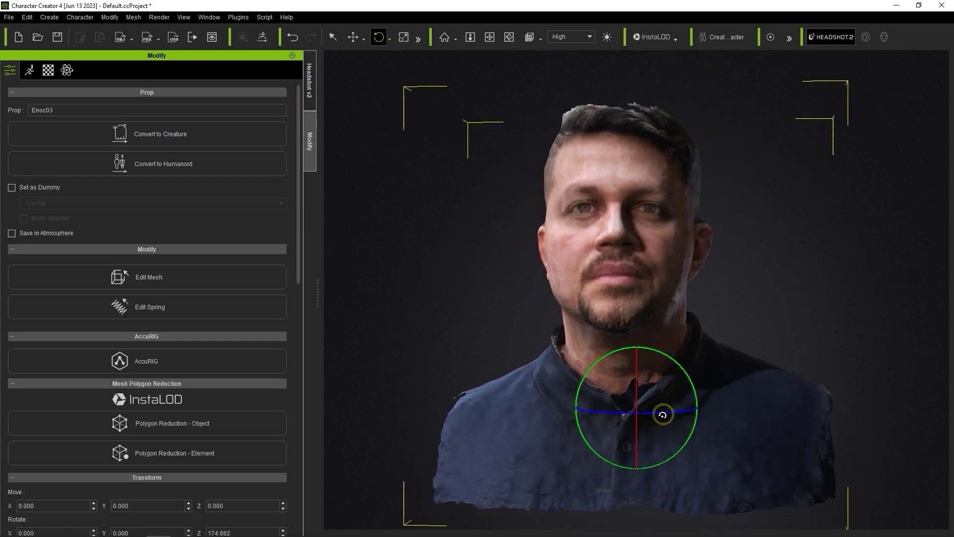
- Tilt the bust about -6.3° around X in the side view to make the face vertical, and return to the front view
left_click(538, 38)
left_click(549, 69)
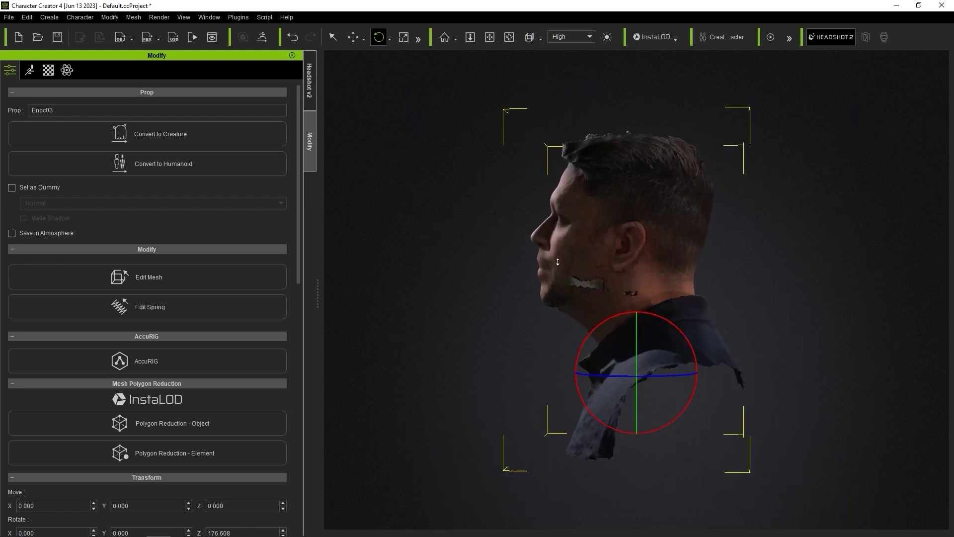
scroll(557, 262, "up", 3)
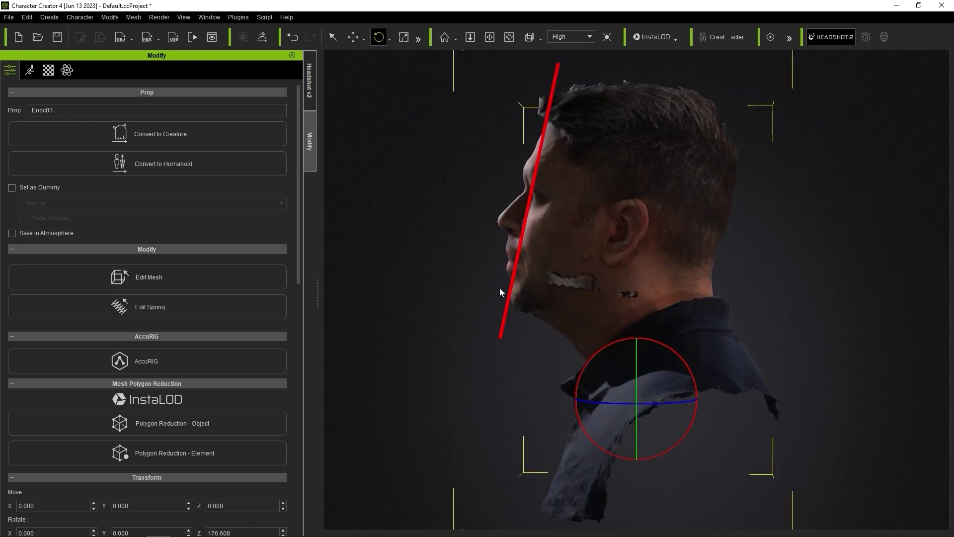
left_click_drag(633, 340, 675, 352)
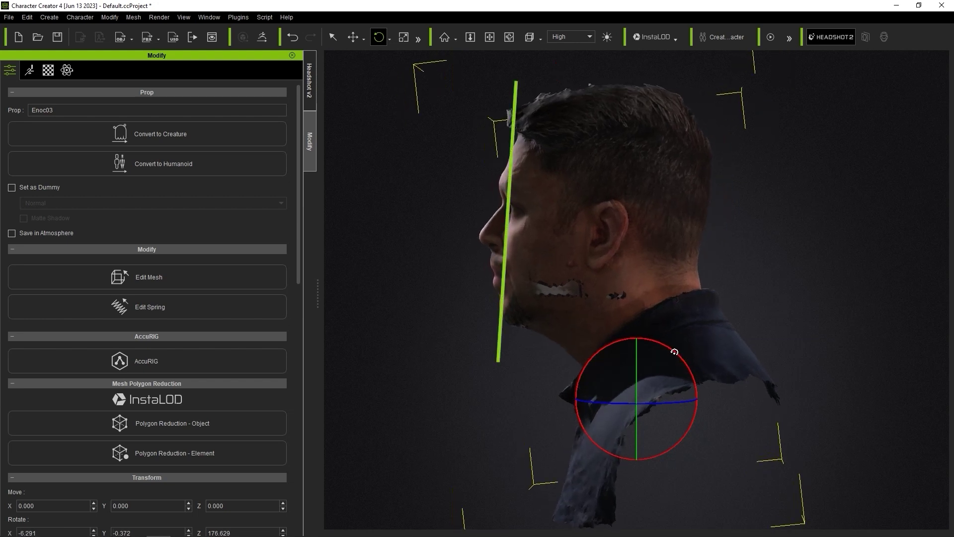
left_click(541, 38)
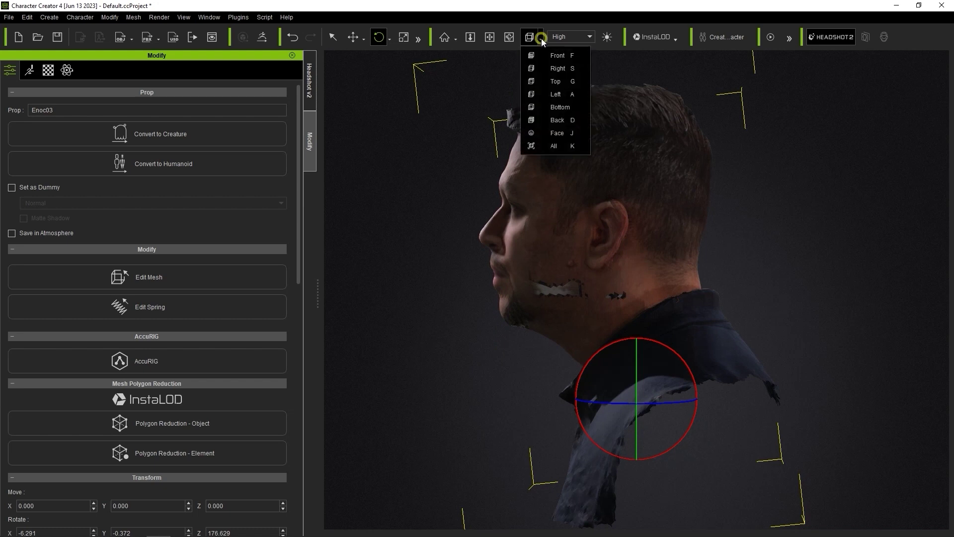
left_click(561, 55)
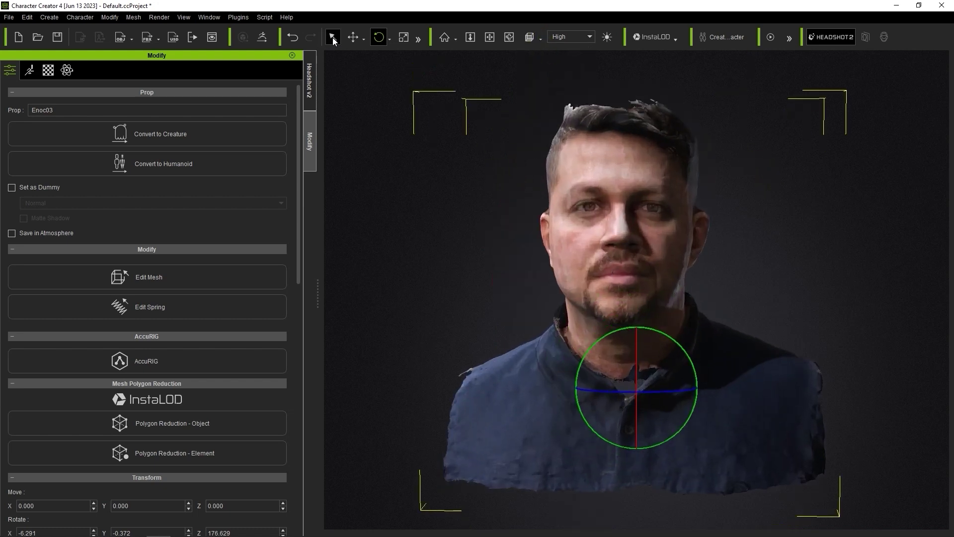
left_click(427, 164)
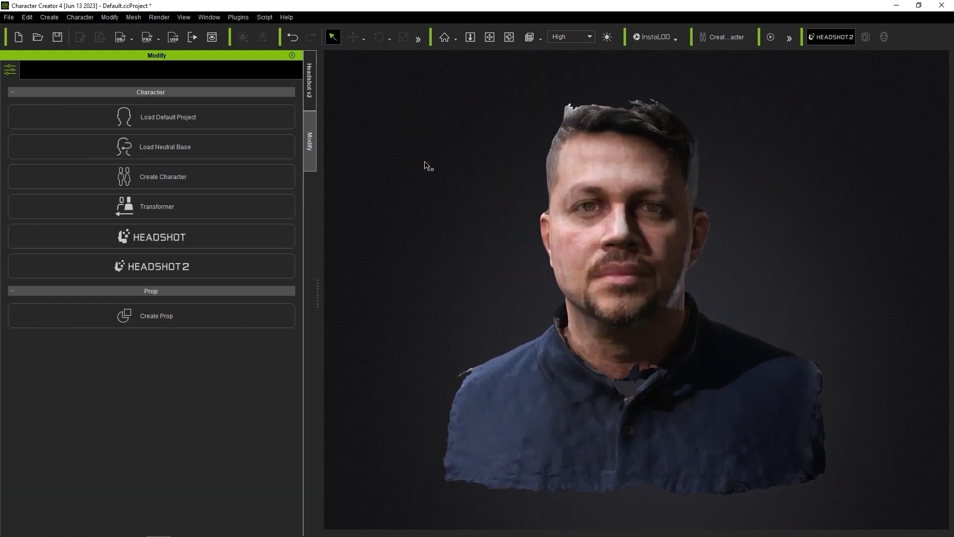
- Start Headshot v2 head generation in Mesh mode with the scanned bust selected
left_click(599, 267)
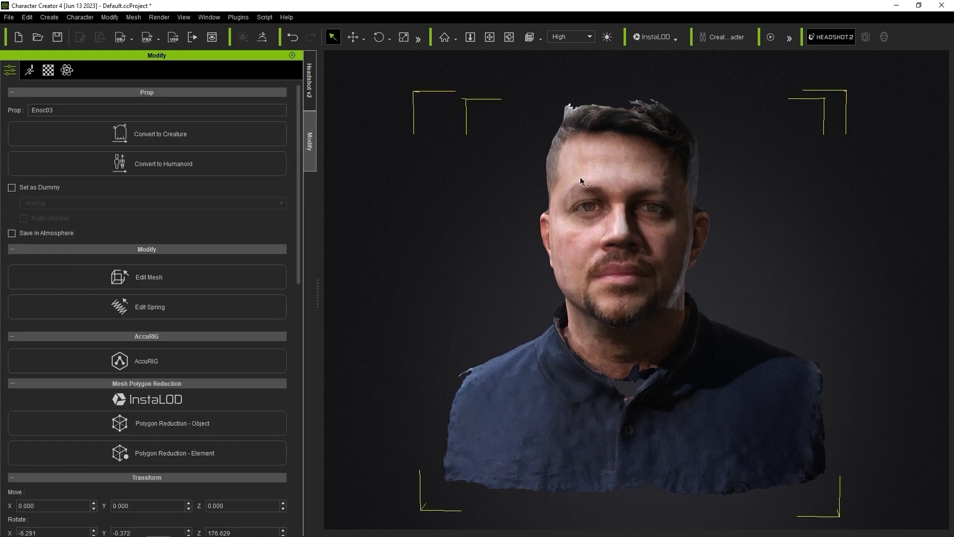
left_click(313, 101)
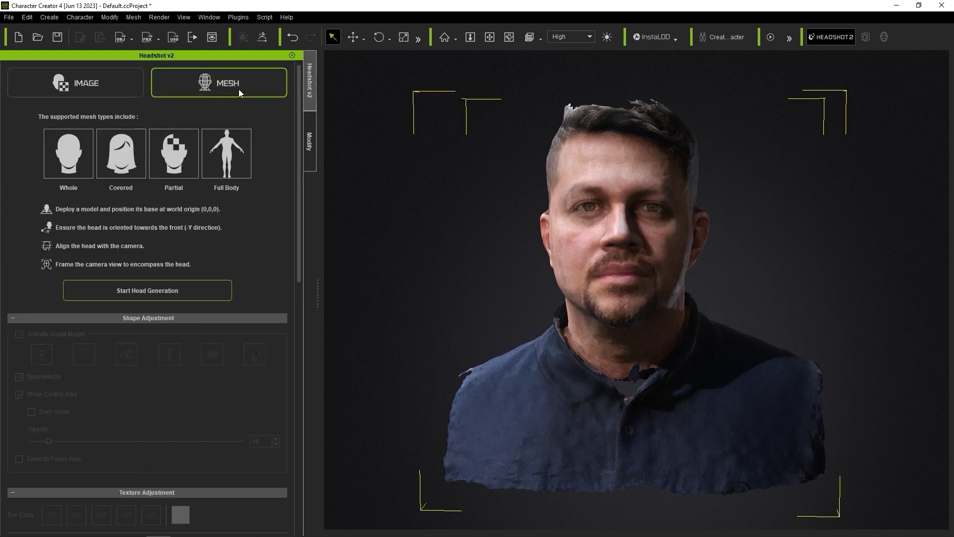
left_click(193, 291)
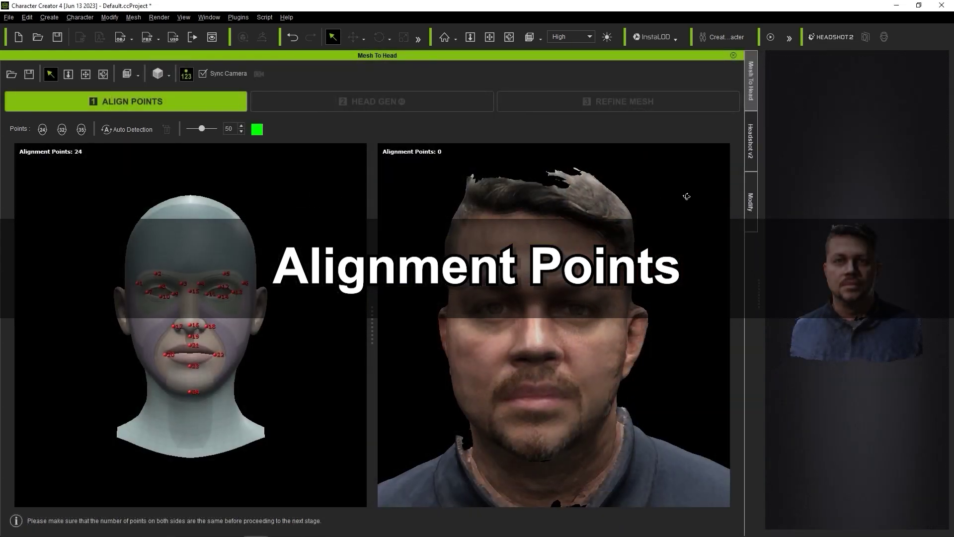
- Turn off camera sync, frame the scanned head to match the template head, and turn camera sync back on
right_click_drag(687, 197, 445, 219)
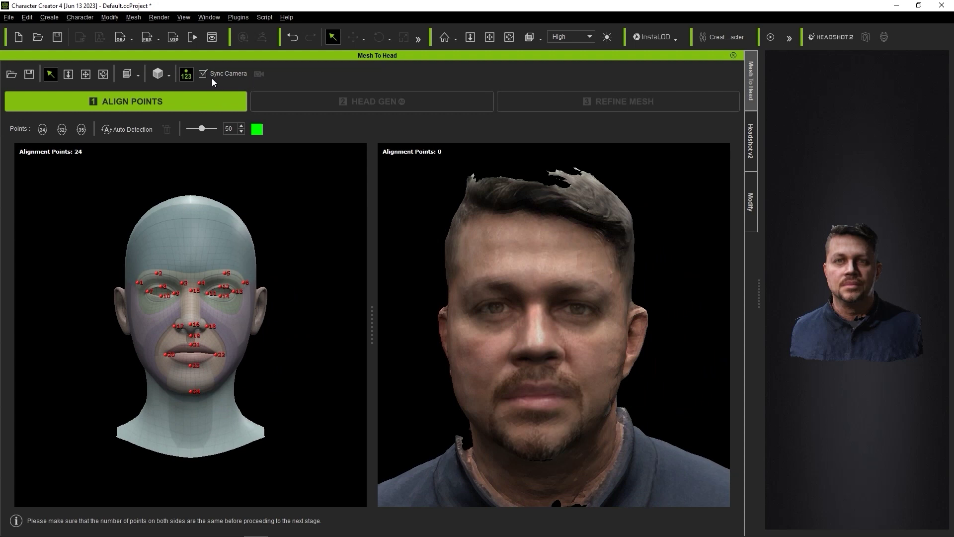
scroll(650, 332, "down", 3)
scroll(606, 329, "up", 3)
scroll(612, 329, "down", 4)
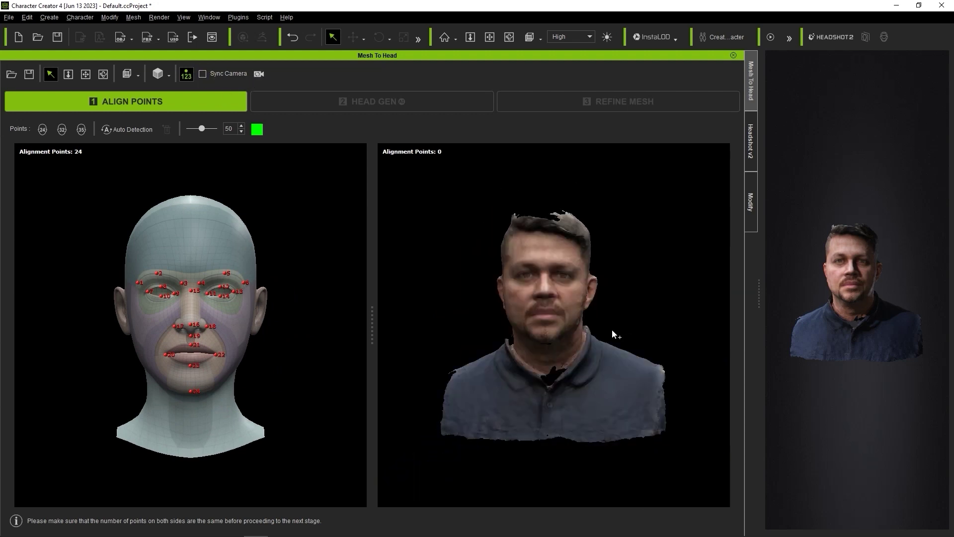
scroll(597, 324, "up", 2)
scroll(597, 324, "up", 1)
middle_click_drag(555, 304, 574, 353)
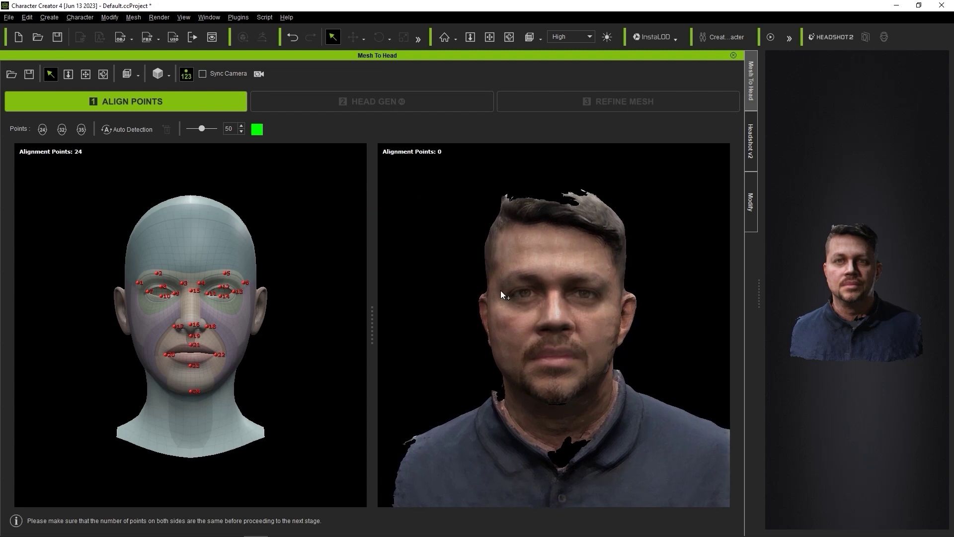
left_click(259, 76)
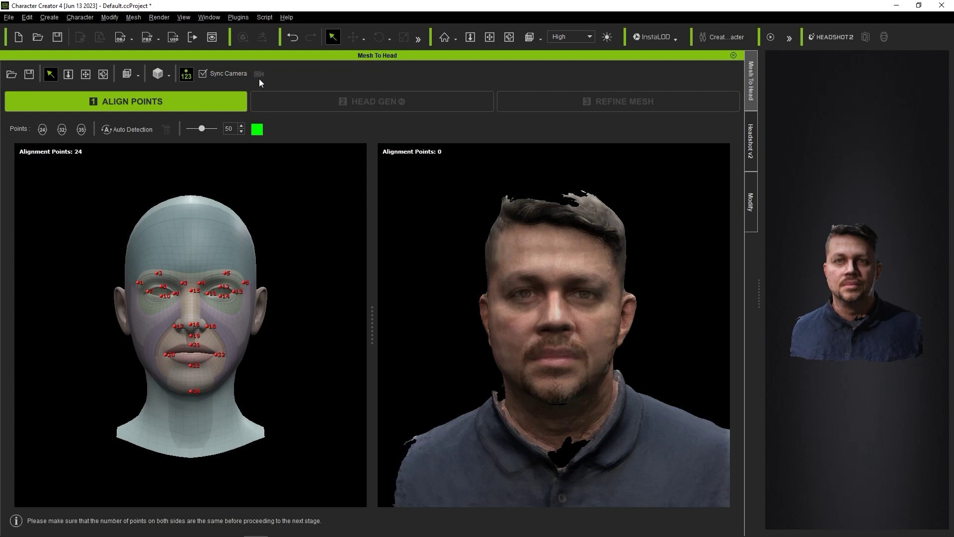
mouse_move(630, 372)
right_mouse_down()
mouse_move(288, 368)
mouse_move(884, 368)
mouse_move(635, 370)
right_mouse_up()
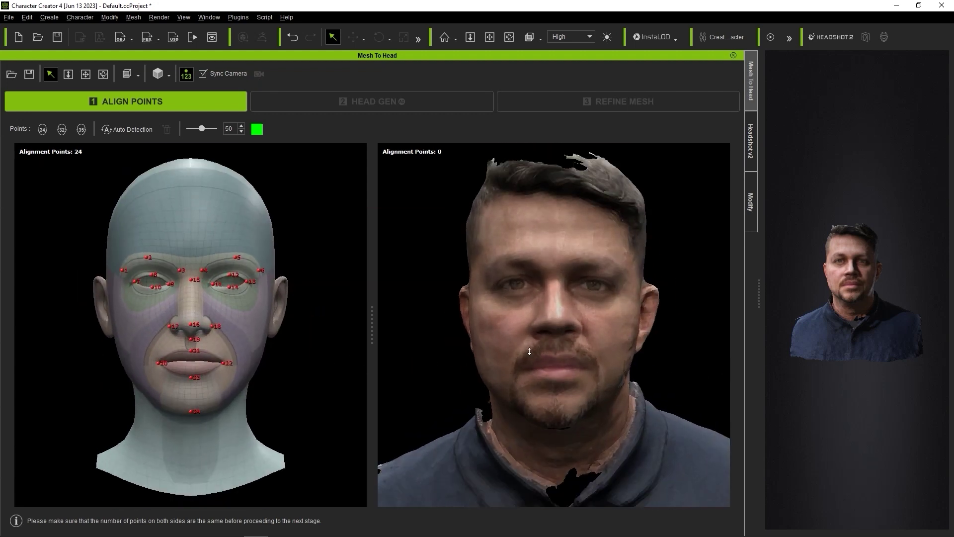
scroll(511, 367, "up", 3)
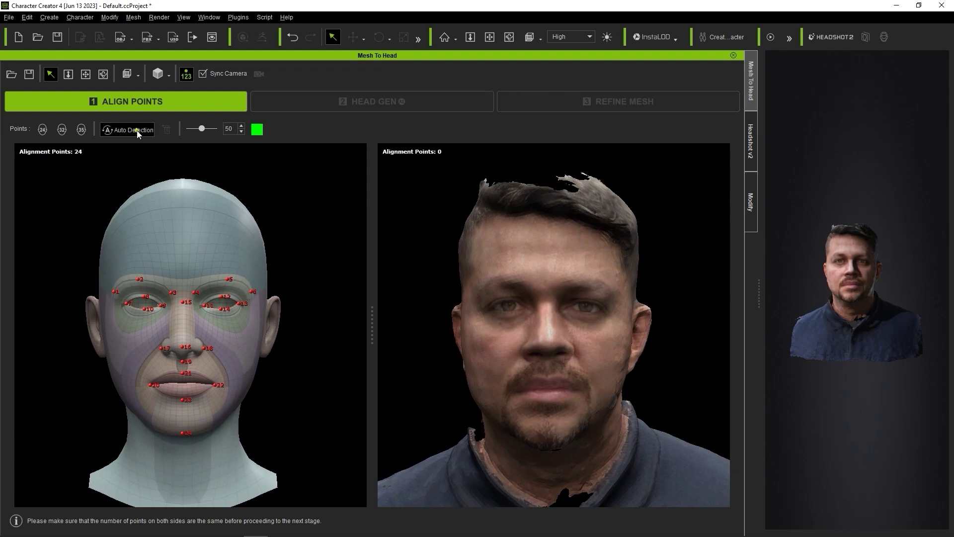
- Auto-detect the 24 facial alignment points and refine the scan's points around the character's right eye, including the lower eyelid point
left_click(133, 130)
scroll(559, 312, "up", 6)
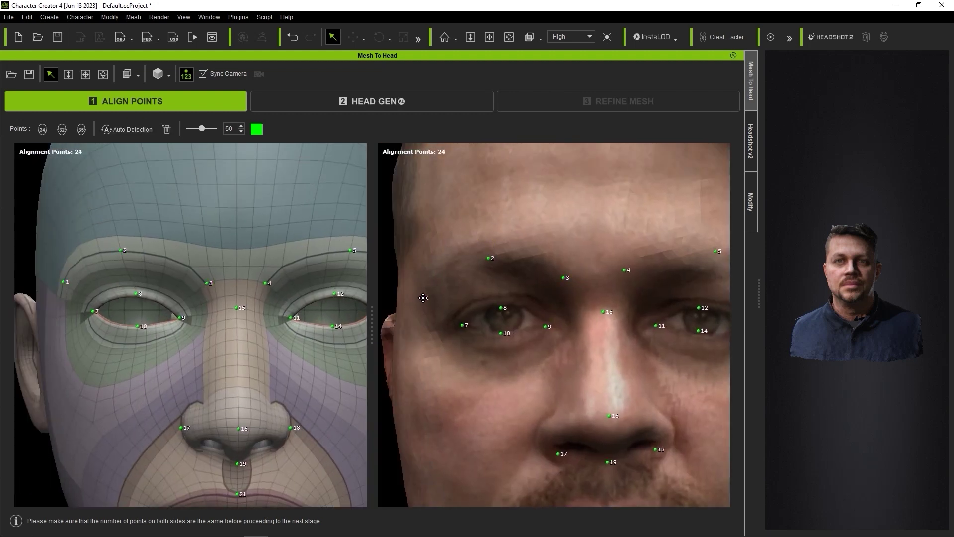
scroll(423, 298, "up", 3)
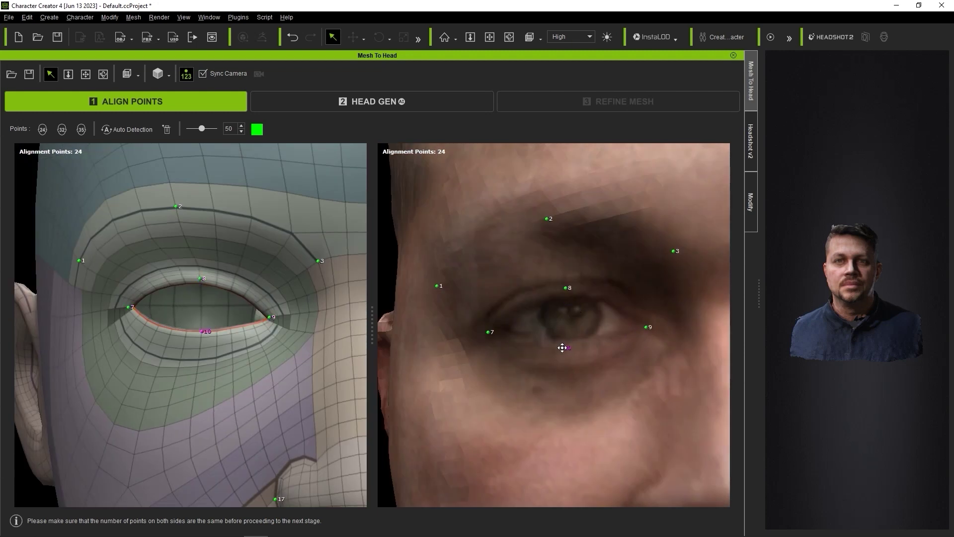
scroll(562, 347, "down", 3)
- Move the scan's alignment point 17 onto the outer crease of the character's right nostril
scroll(585, 319, "up", 3)
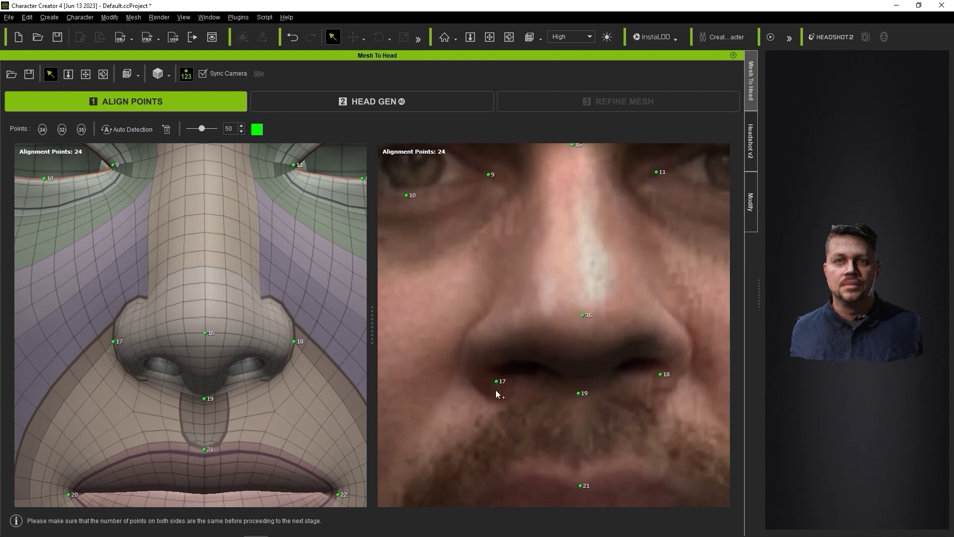
scroll(496, 390, "down", 4)
right_click_drag(496, 390, 667, 362)
scroll(666, 362, "up", 4)
middle_click_drag(666, 362, 567, 373)
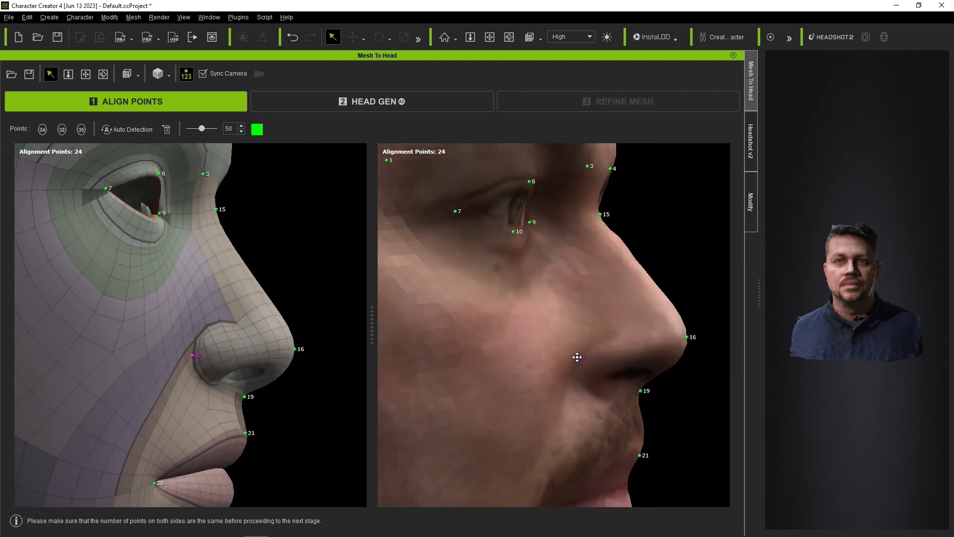
- Refine the scan's mouth alignment points, placing point 21 on the upper lip edge and checking the lip corners
right_click_drag(576, 357, 715, 385)
scroll(684, 388, "down", 3)
scroll(488, 379, "up", 3)
middle_click_drag(385, 379, 488, 379)
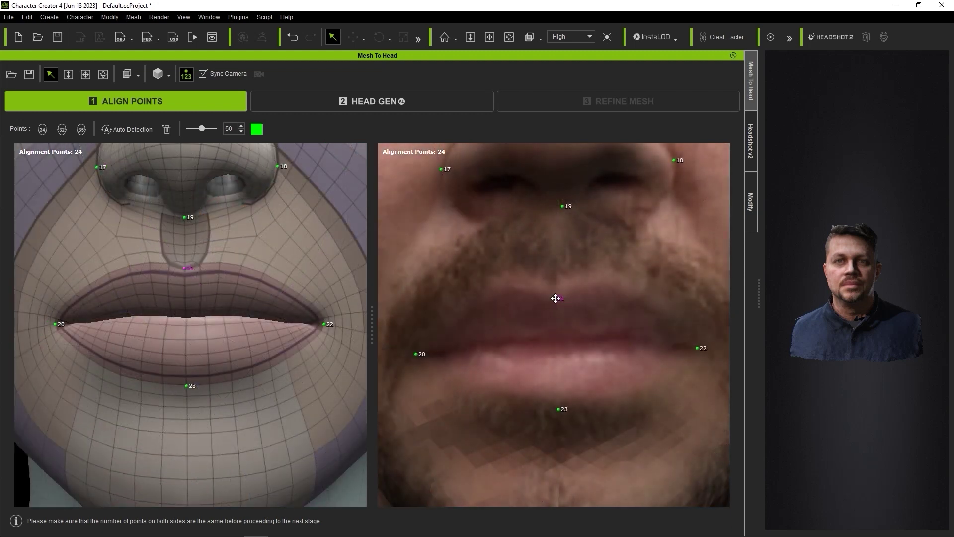
right_click_drag(707, 362, 691, 359)
left_click_drag(683, 353, 527, 384)
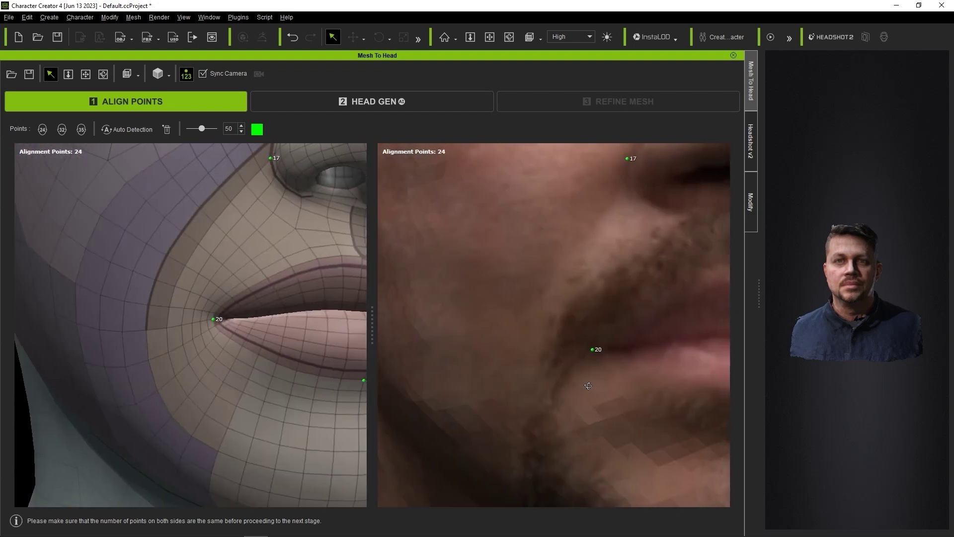
- Add three matching alignment points around the character's right ear on both heads, covering the front upper edge, upper rim and lobe
right_click_drag(541, 401, 548, 400)
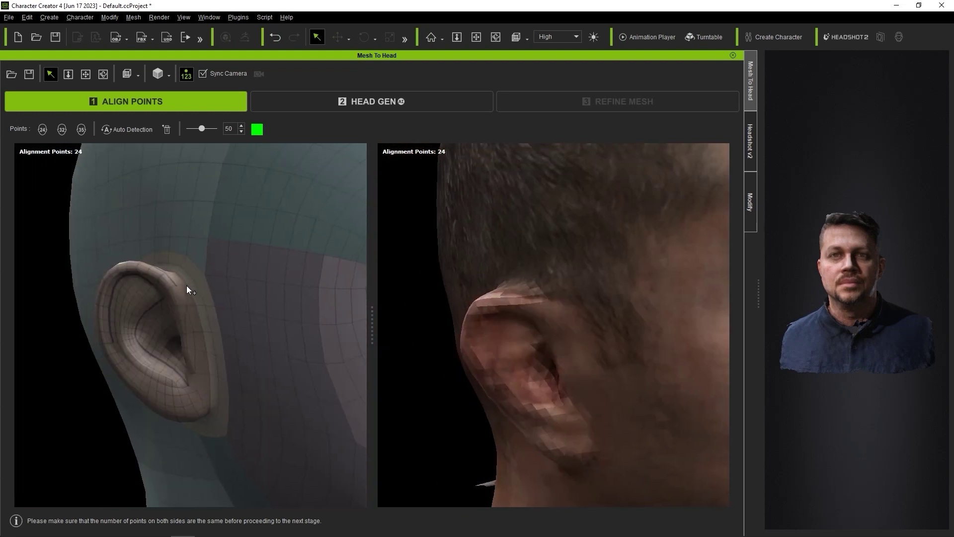
left_click_drag(186, 286, 153, 355)
right_click_drag(153, 356, 621, 239)
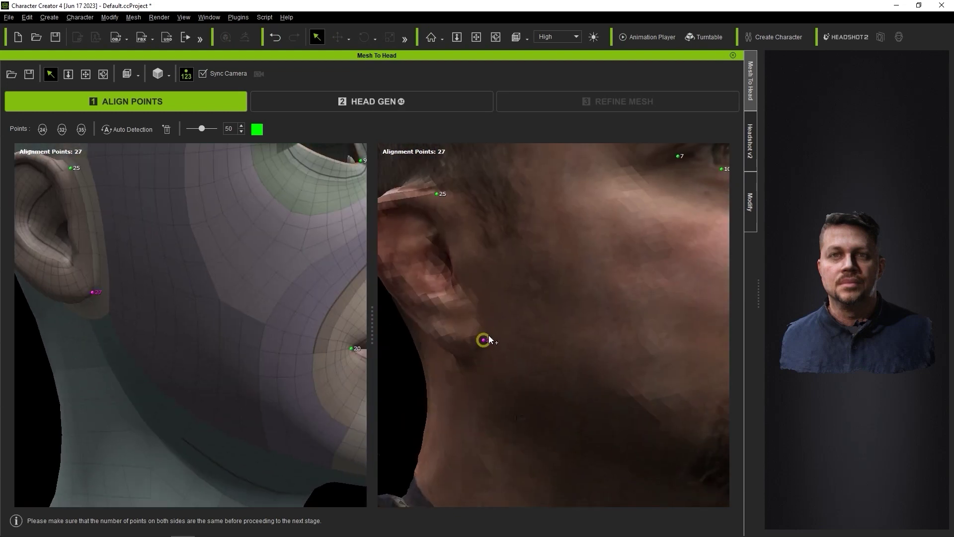
- Add three matching alignment points around the character's left ear on both heads, covering the front upper edge, upper rim and lobe
right_click_drag(488, 335, 549, 256)
scroll(549, 256, "up", 2)
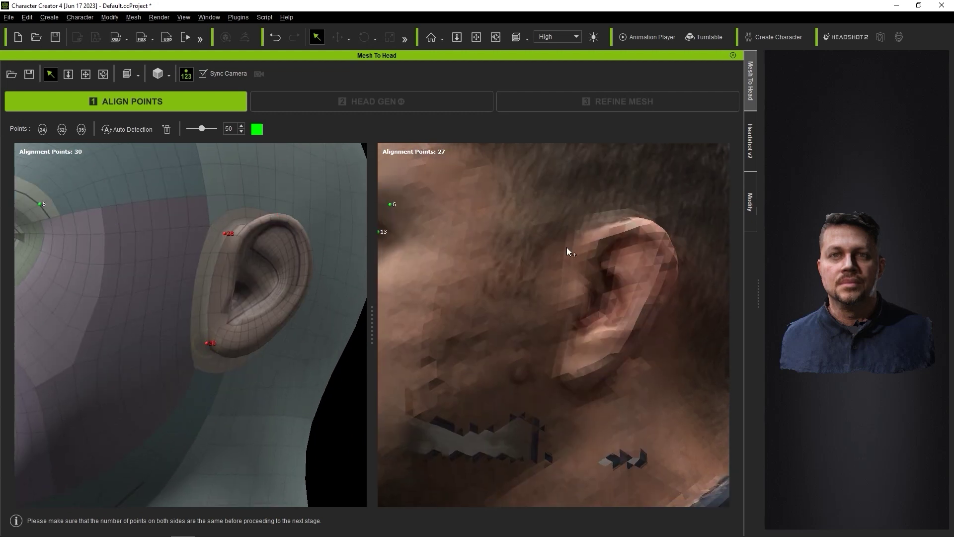
right_click_drag(566, 246, 655, 238)
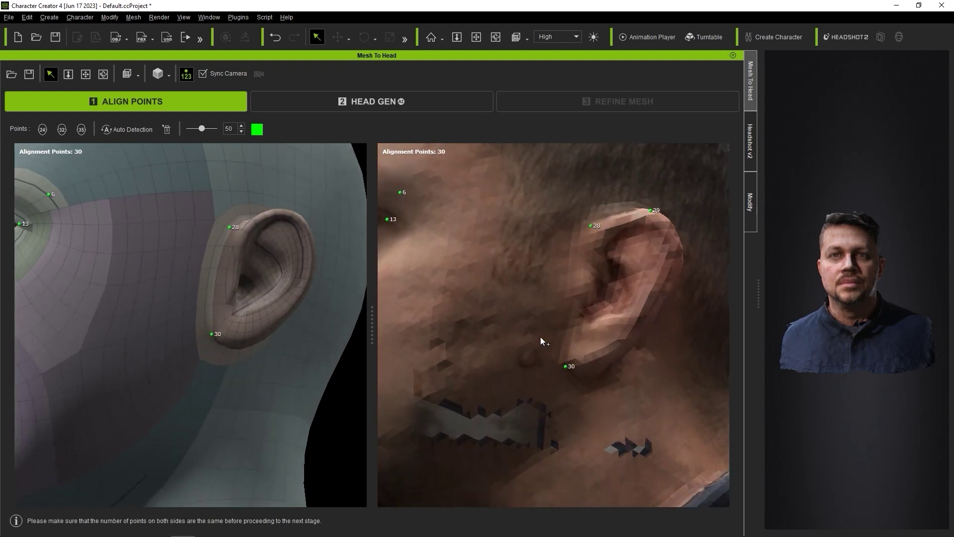
- Add a matching alignment point beneath the chin, where the jaw meets the neck, on both the template and the scan
right_click_drag(540, 336, 431, 330)
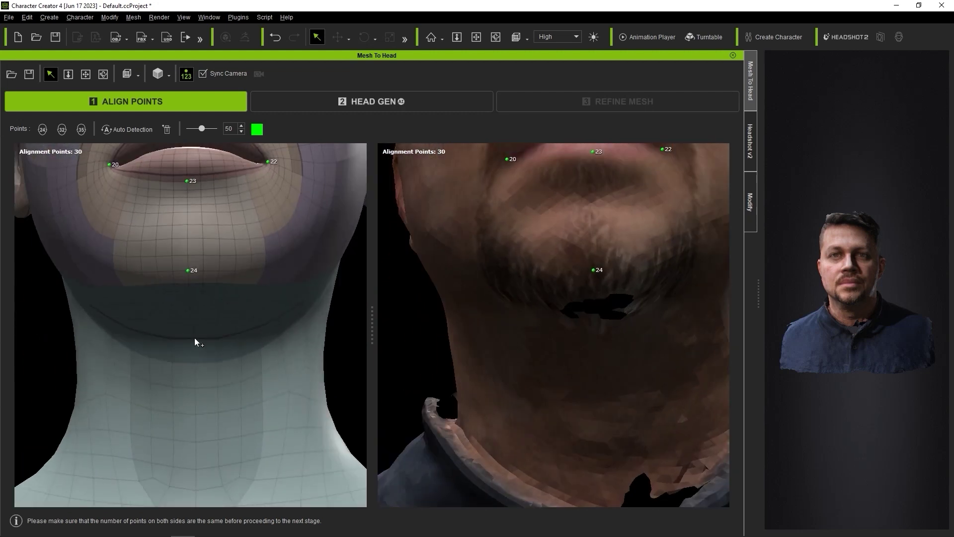
left_click(195, 338)
right_click_drag(195, 338, 467, 315)
left_click(526, 374)
- Add a matching alignment point at the centre of the lower neck on both the template and the scan
scroll(521, 368, "down", 5)
scroll(517, 358, "up", 5)
scroll(580, 303, "down", 5)
scroll(100, 358, "up", 3)
right_click_drag(40, 377, 153, 364)
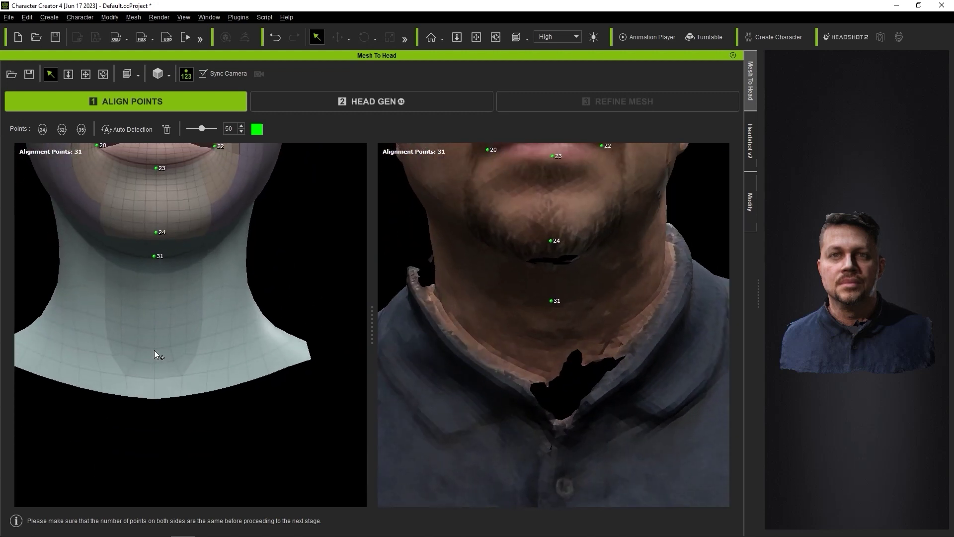
mouse_move(567, 348)
right_mouse_down()
mouse_move(590, 401)
mouse_move(564, 345)
right_mouse_up()
left_click(564, 343)
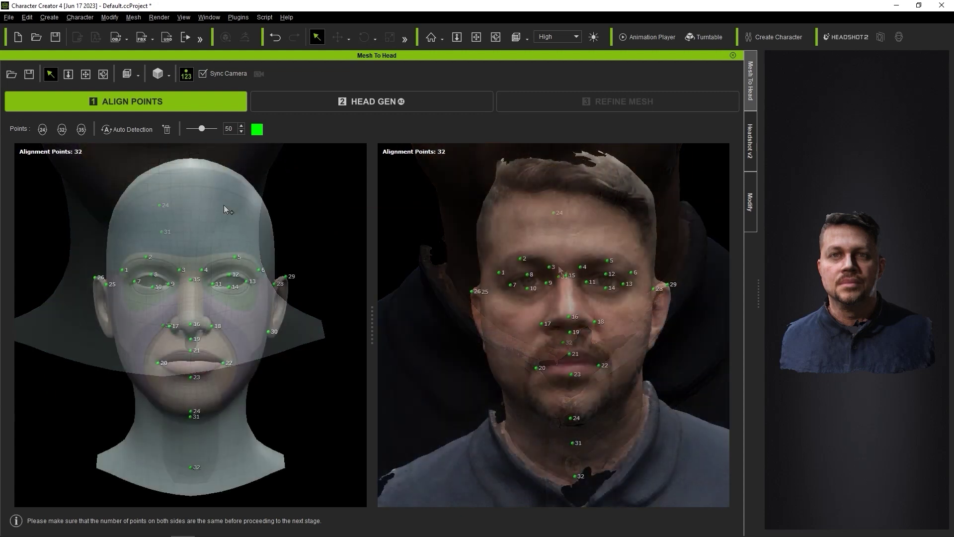
- Check the forehead wrinkle area without adding points there, and generate the head from the 32 alignment points
scroll(226, 209, "up", 5)
middle_click_drag(205, 170, 206, 354)
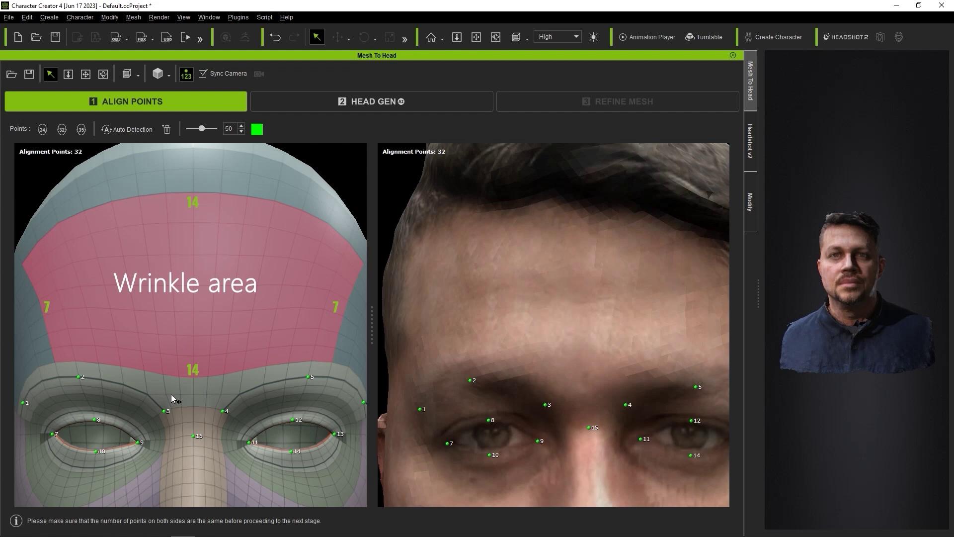
left_click(305, 102)
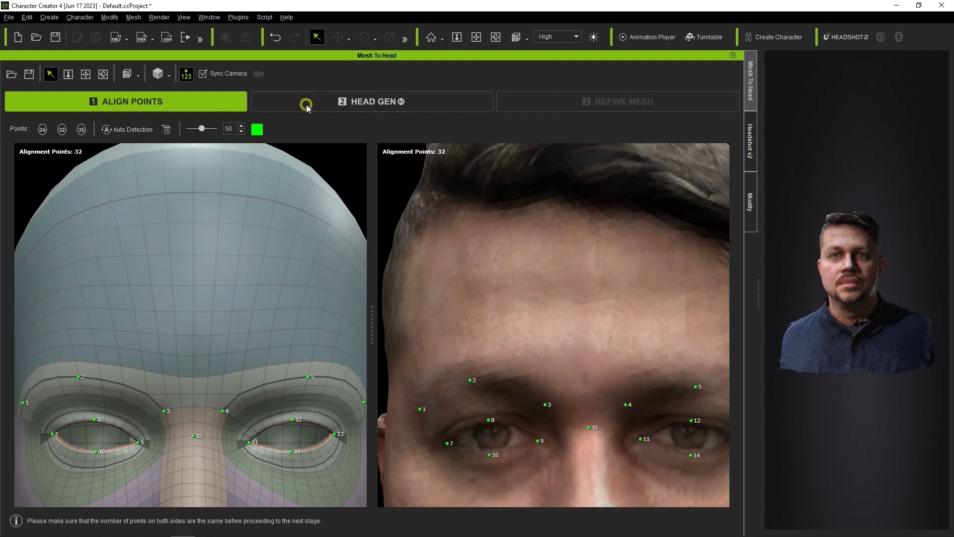
scroll(281, 206, "up", 3)
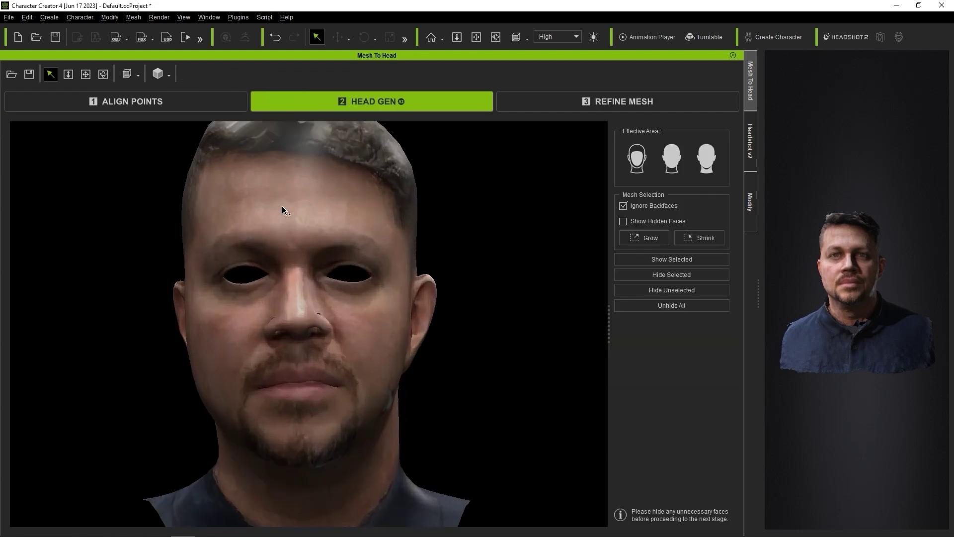
- Display the generated head as Wireframe On Shade (Black) and examine the edge loops on the forehead and hairline
middle_click_drag(281, 205, 248, 270)
right_click_drag(174, 231, 147, 217)
left_click(169, 75)
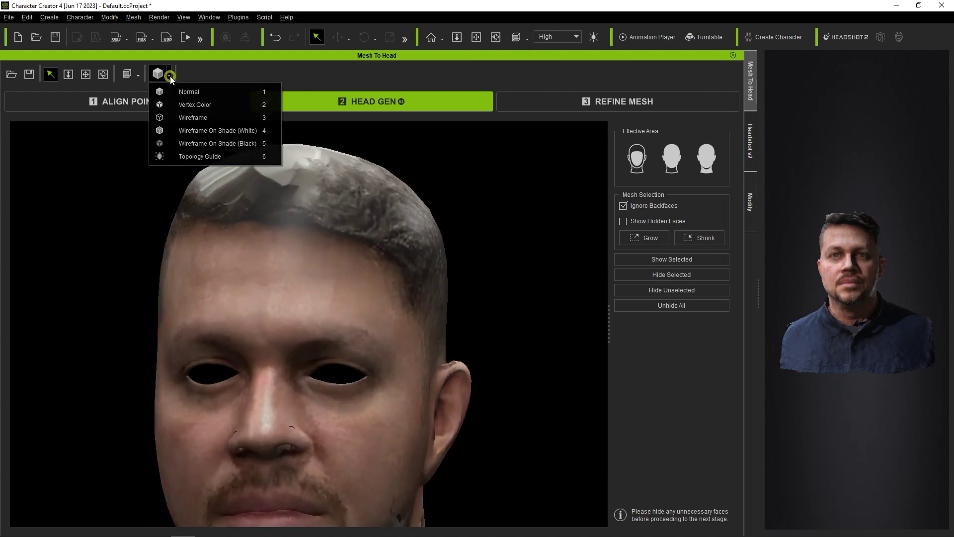
left_click(257, 144)
scroll(244, 199, "up", 1)
middle_click_drag(247, 270, 258, 290)
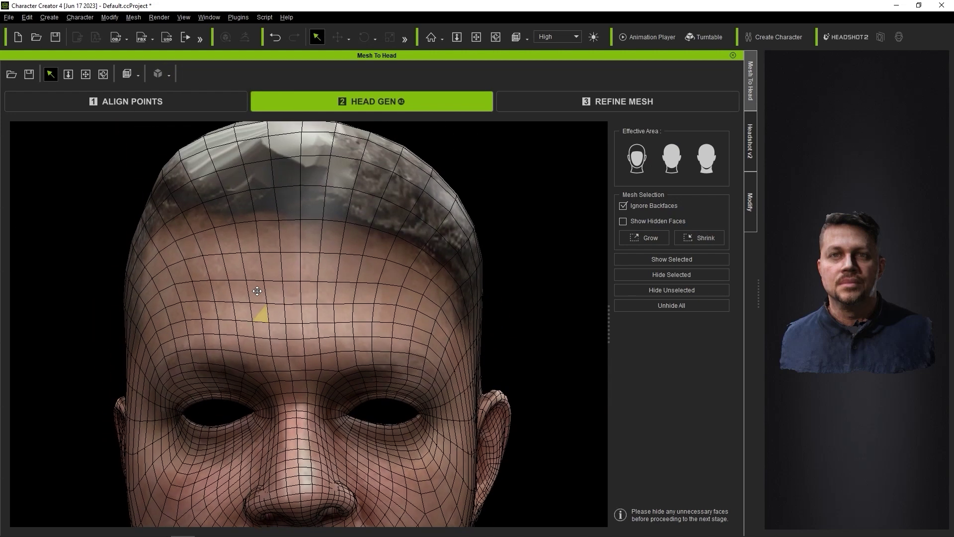
scroll(259, 287, "up", 3)
right_click_drag(259, 289, 201, 380)
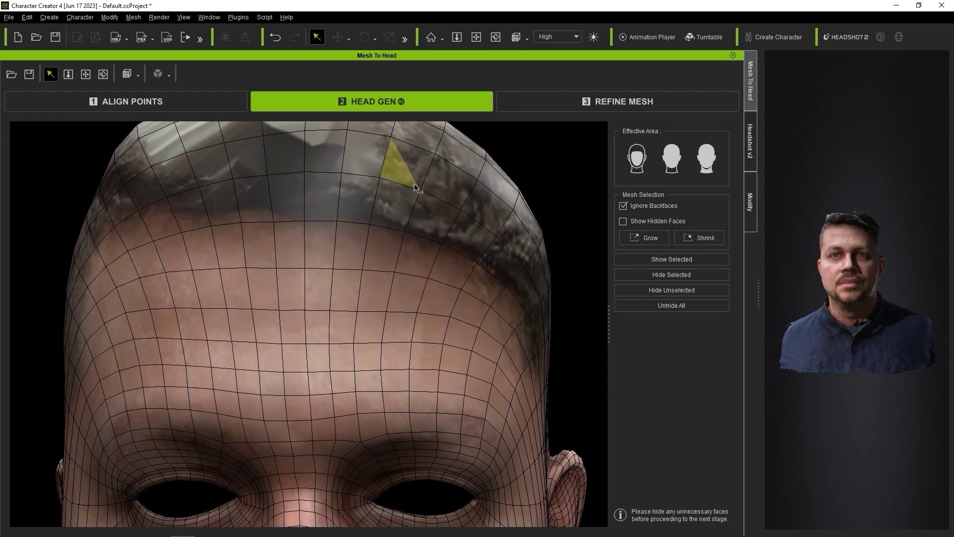
- Return to point alignment and add five points along the template's upper forehead guide line, at the centre, both sides and both temples
left_click(195, 110)
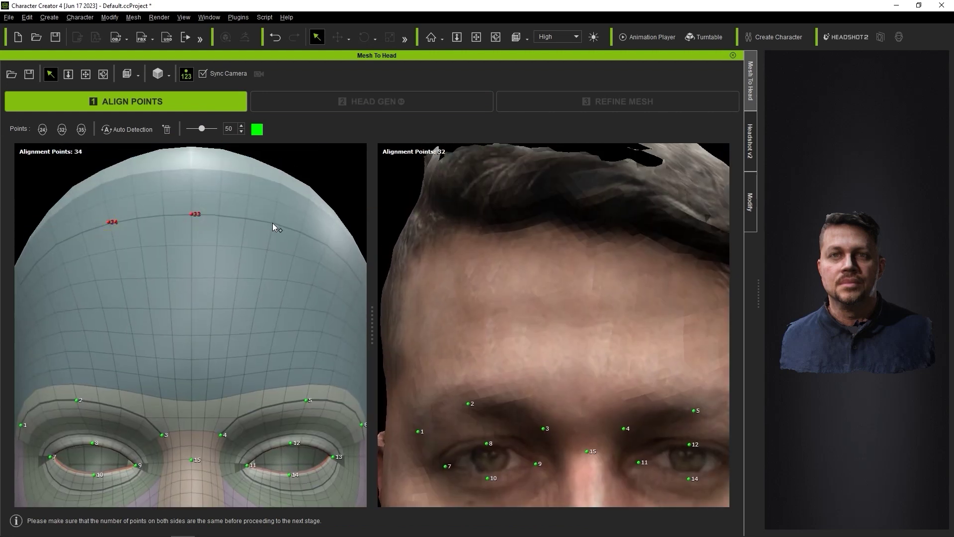
left_click(272, 223)
right_click_drag(82, 261, 92, 281)
left_click(92, 281)
right_click_drag(298, 278, 232, 285)
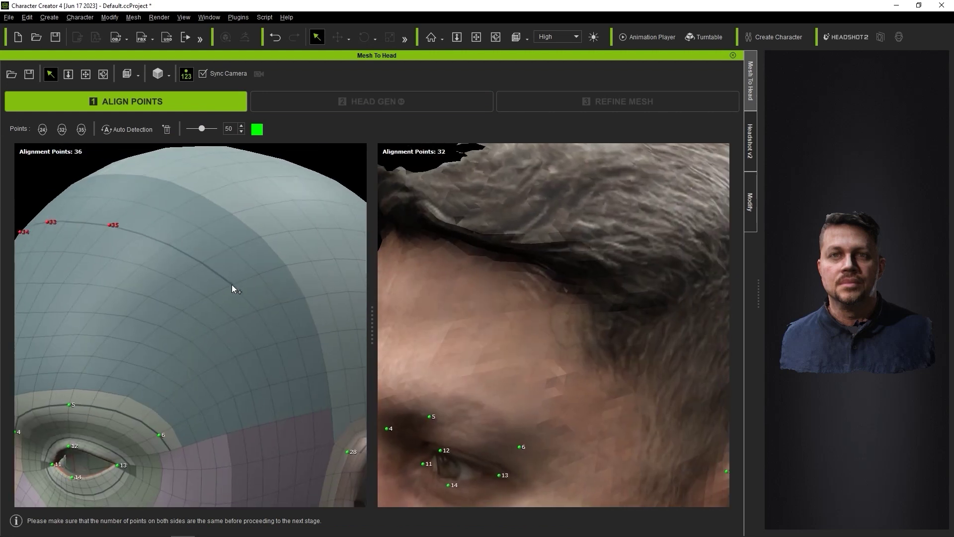
left_click(231, 284)
key("f")
scroll(248, 286, "up", 5)
middle_click_drag(218, 286, 236, 359)
scroll(210, 383, "up", 2)
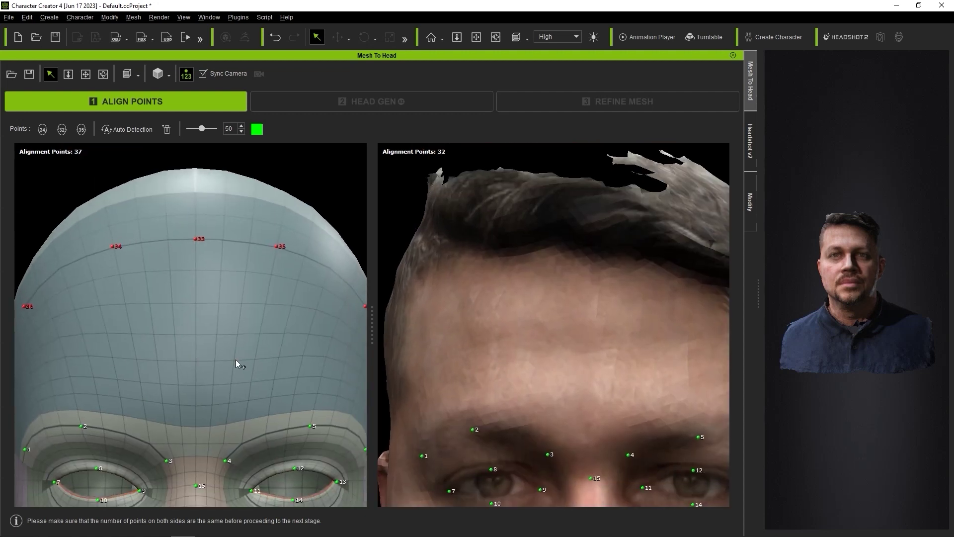
- Add the five matching points along the scan's hairline, in the order centre, right side, left side, right temple and left temple
left_click(583, 270)
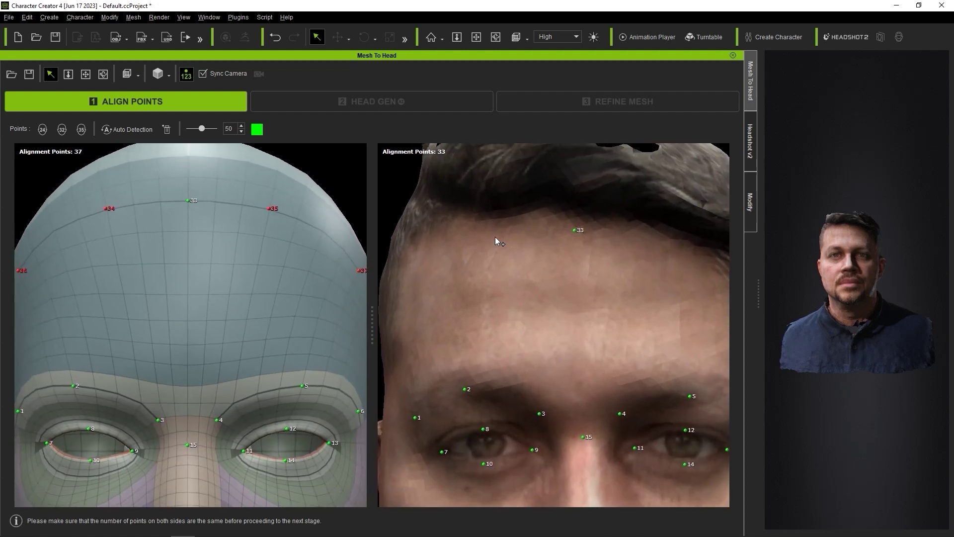
left_click(495, 237)
middle_click_drag(648, 258, 565, 274)
left_click(600, 238)
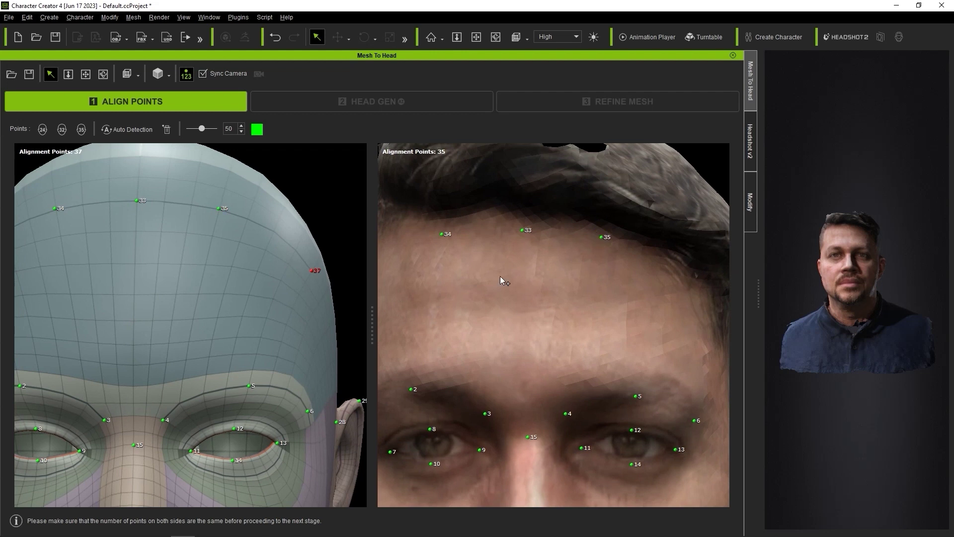
right_click_drag(500, 276, 554, 273)
left_click(560, 253)
right_click_drag(681, 281, 612, 279)
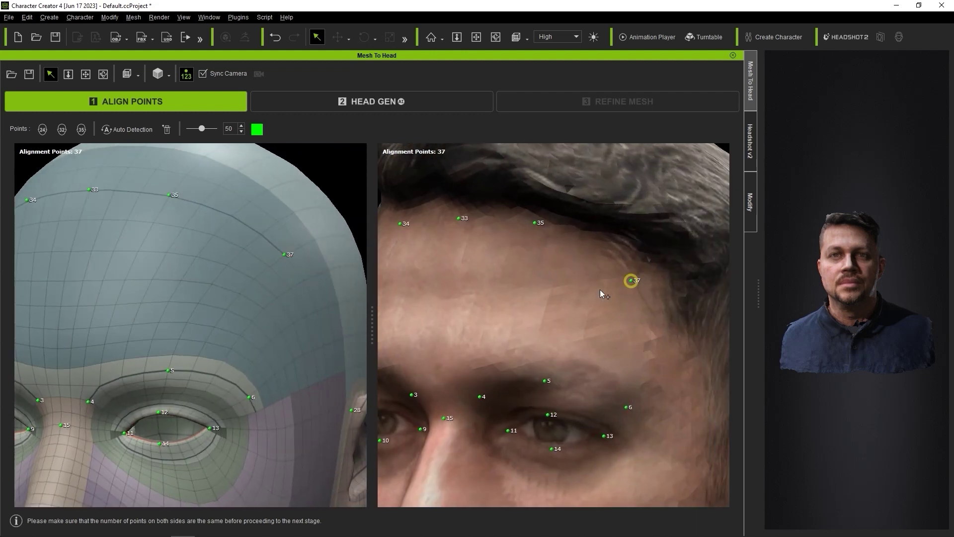
scroll(600, 289, "down", 5)
scroll(596, 301, "down", 3)
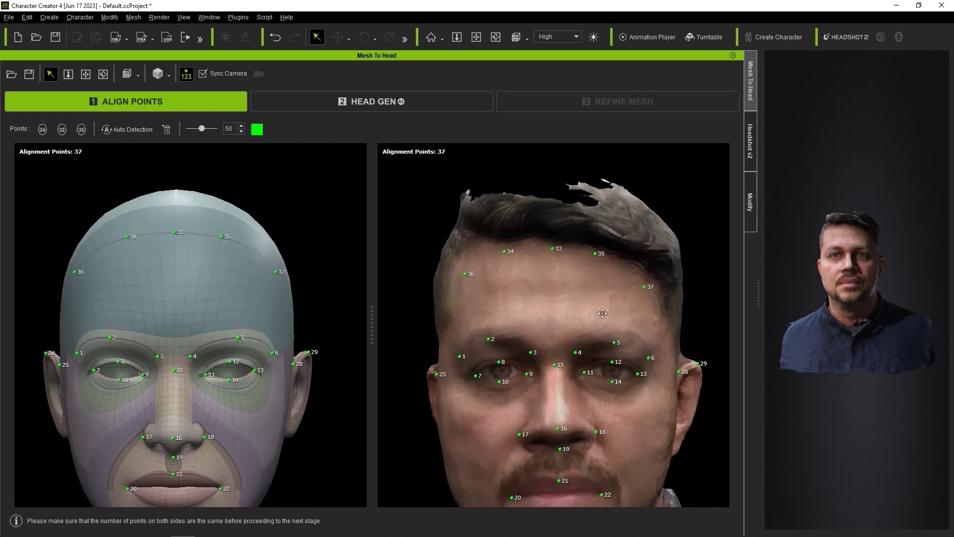
- Regenerate the head from the 37 alignment points and examine its forehead topology in Wireframe On Shade (Black)
left_click(312, 101)
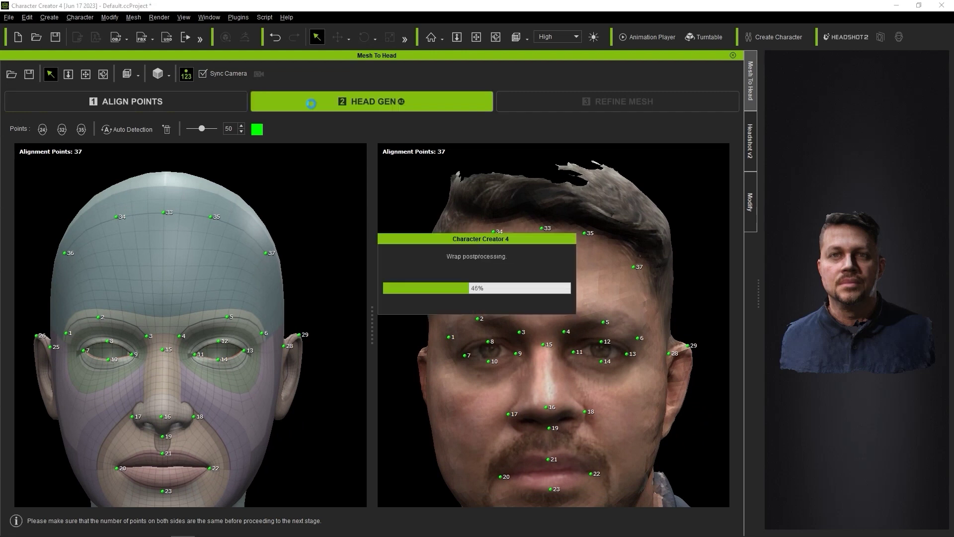
right_click_drag(318, 268, 196, 263)
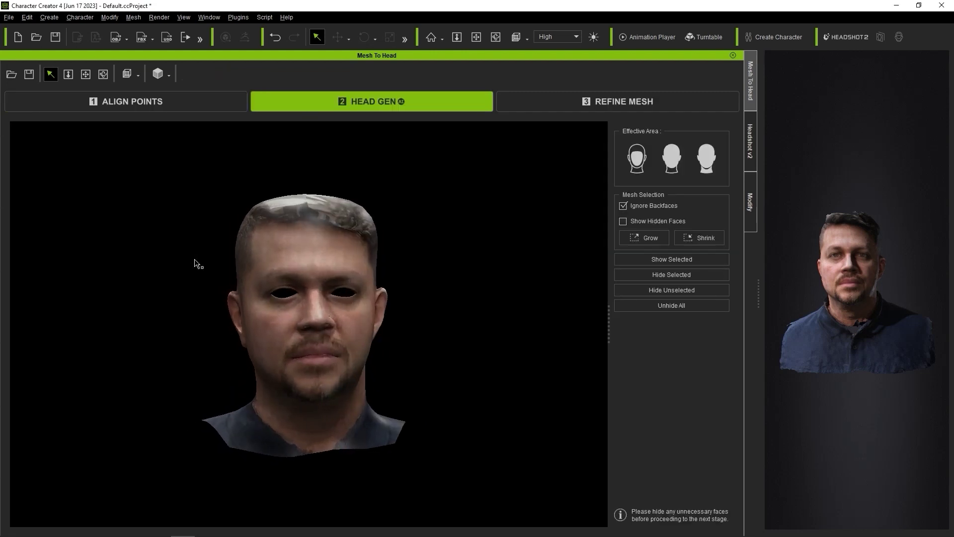
scroll(251, 196, "up", 5)
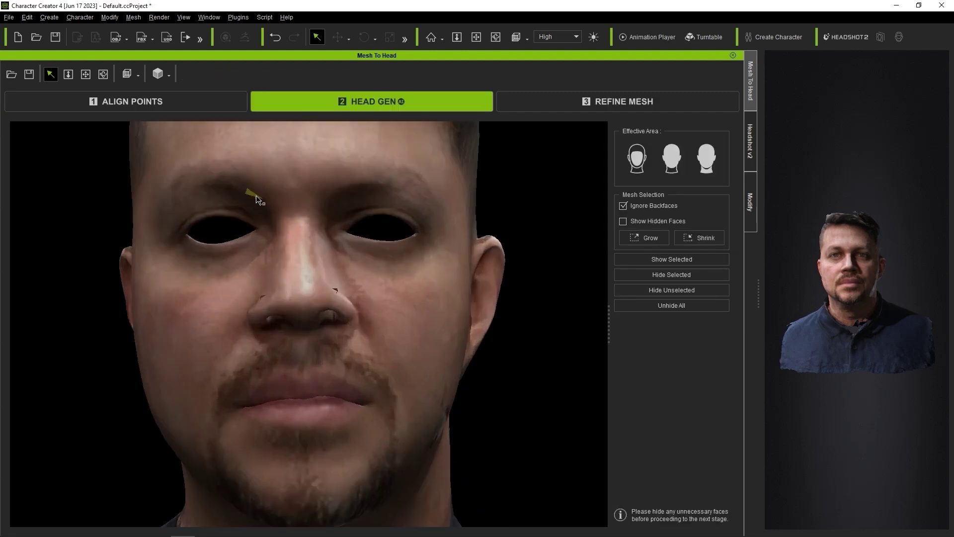
middle_click_drag(254, 195, 275, 307)
scroll(274, 307, "up", 2)
left_click(169, 75)
left_click(213, 144)
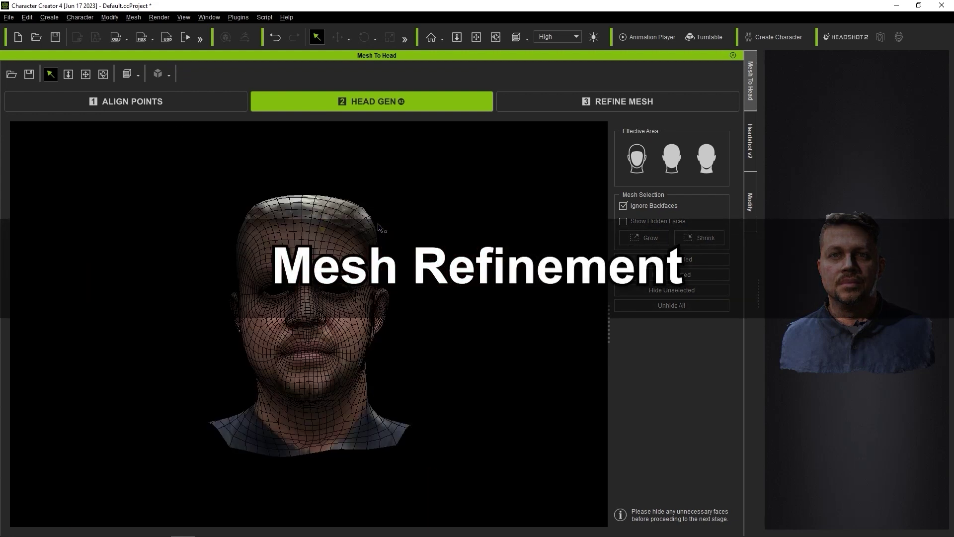
- Restore the Normal display mode for the generated head and proceed to mesh refinement
left_click(168, 75)
left_click(175, 92)
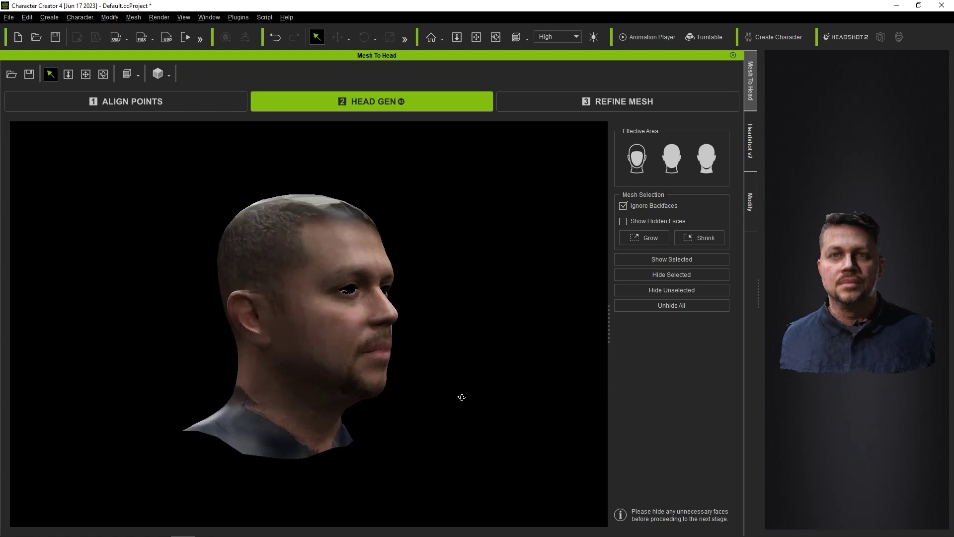
left_click(530, 101)
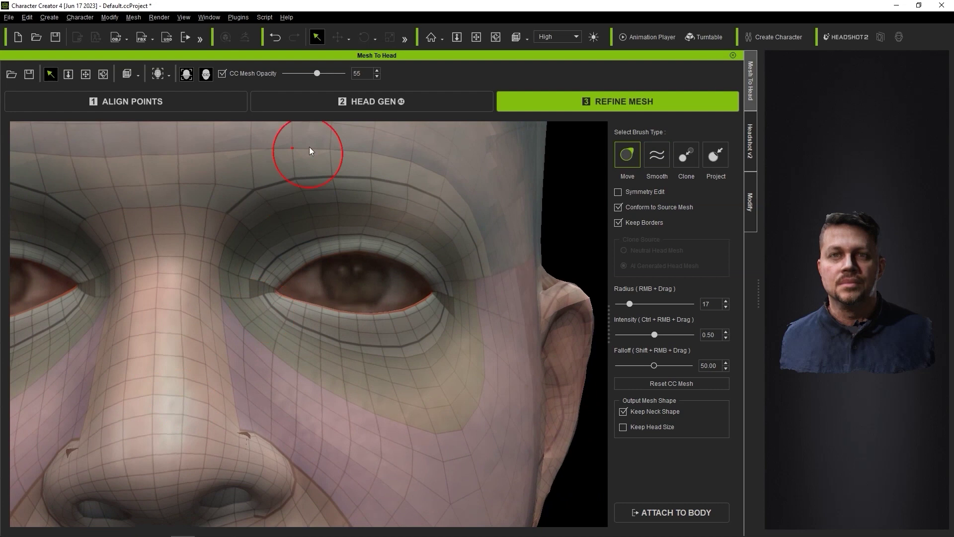
- Compare the mesh with the scan around the eyes at CC Mesh Opacity 80 and 36, and choose the Smooth brush for the nose
mouse_move(316, 73)
left_mouse_down()
mouse_move(286, 73)
mouse_move(332, 77)
mouse_move(285, 83)
mouse_move(334, 83)
left_mouse_up()
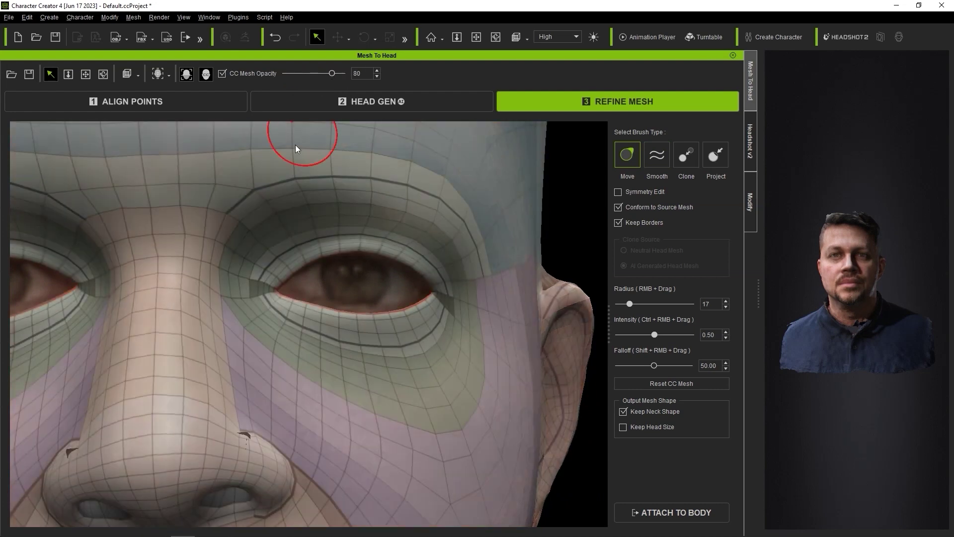
middle_click_drag(295, 145, 356, 125)
left_click_drag(334, 75, 304, 83)
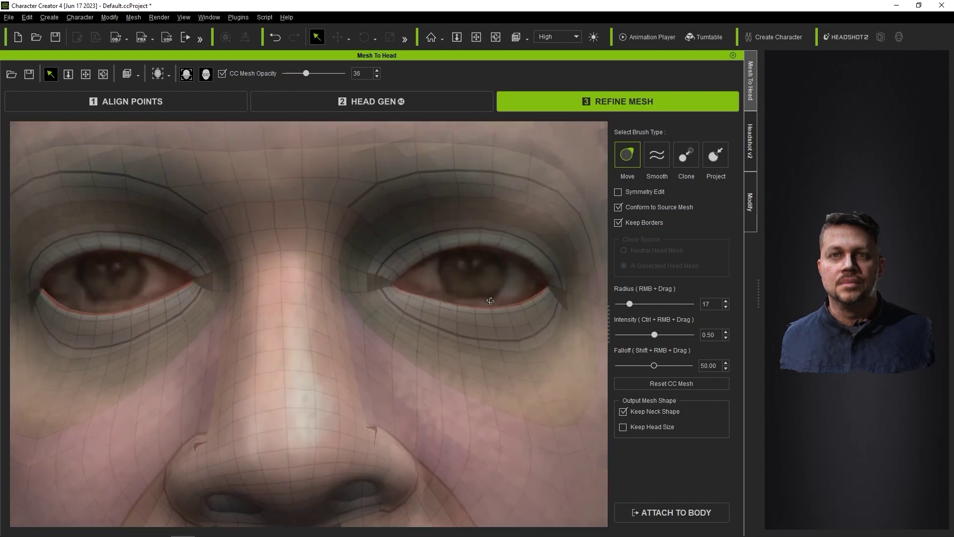
left_click(657, 155)
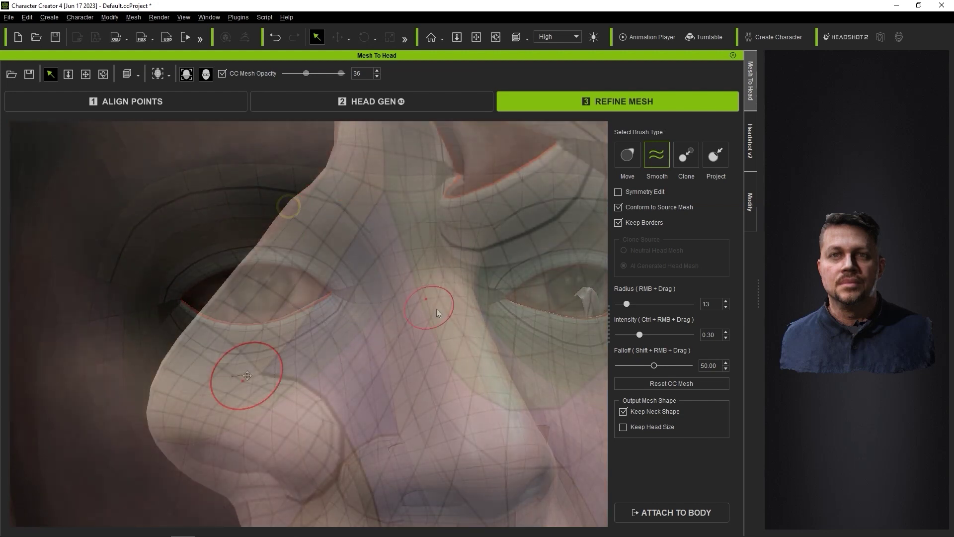
scroll(251, 381, "up", 3)
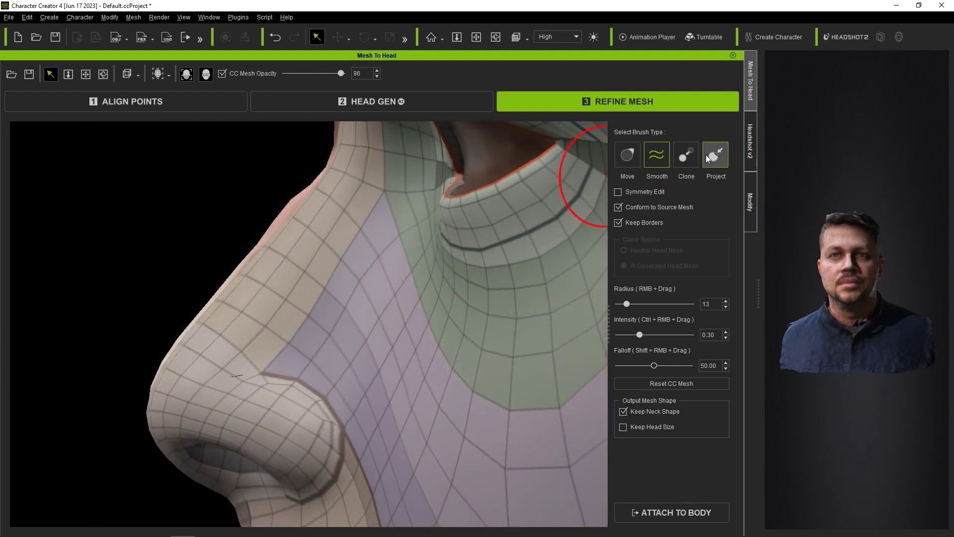
- Use the Project brush at radius 34 and intensity 0.50 on the nose, covering the bridge, sides and underside around the nostrils
left_click(708, 158)
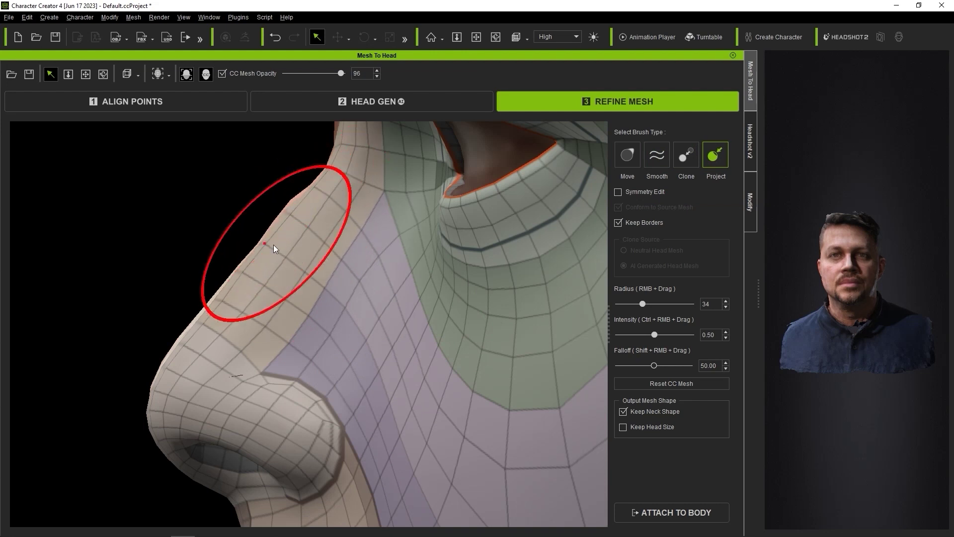
mouse_move(149, 321)
middle_mouse_down()
mouse_move(134, 313)
mouse_move(366, 294)
mouse_move(213, 273)
mouse_move(142, 310)
mouse_move(222, 307)
middle_mouse_up()
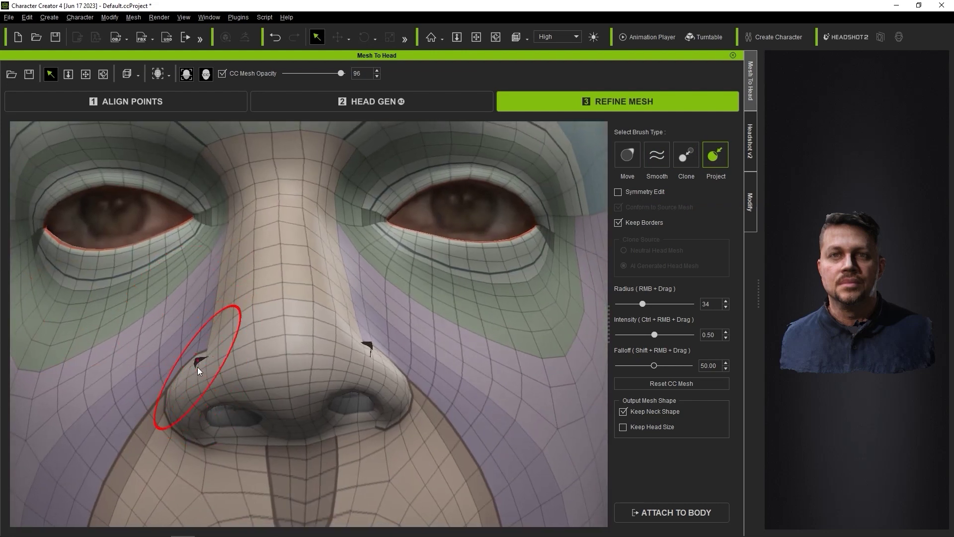
middle_click_drag(197, 367, 332, 348)
middle_click_drag(230, 398, 232, 215)
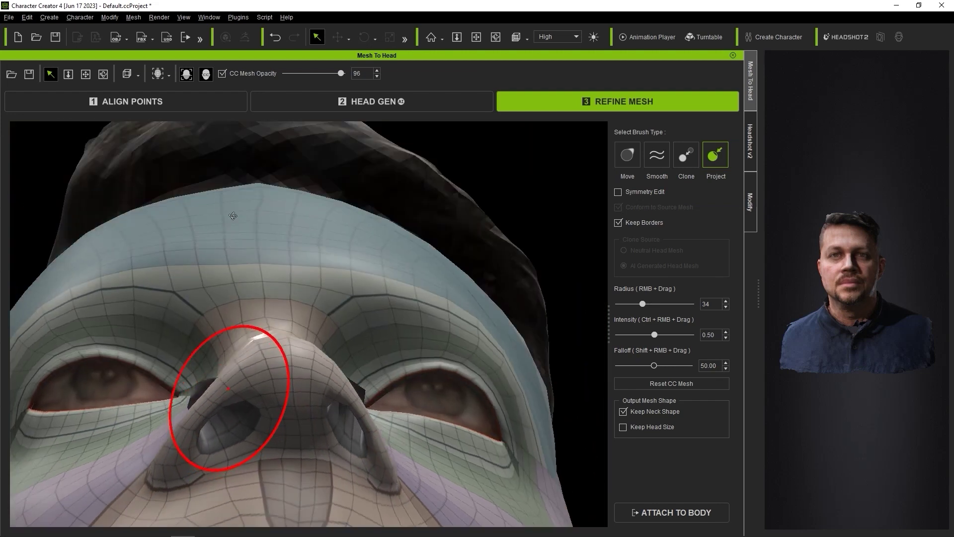
middle_click_drag(275, 397, 285, 287)
right_click_drag(286, 287, 278, 318, "alt")
middle_click_drag(224, 288, 323, 253)
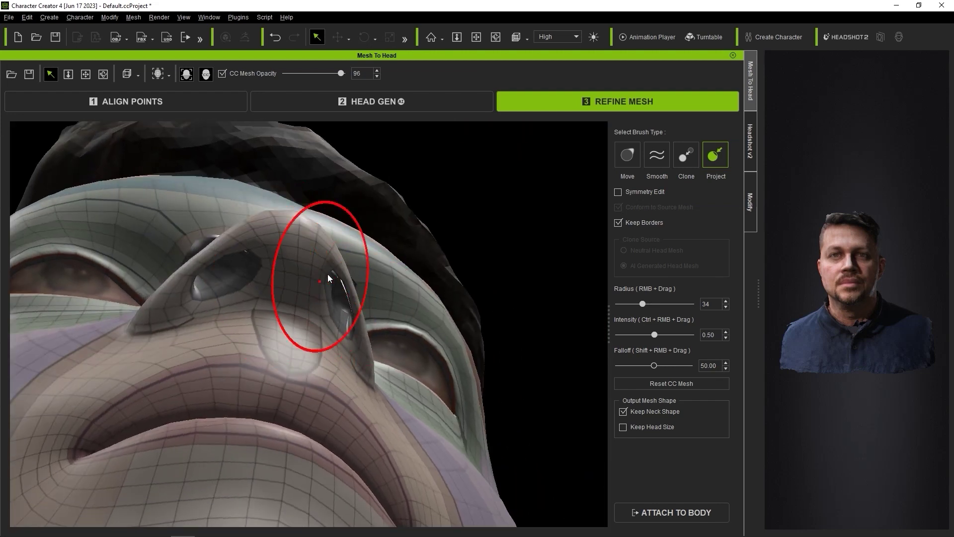
mouse_move(309, 306)
middle_mouse_down()
mouse_move(200, 260)
mouse_move(124, 295)
mouse_move(334, 393)
middle_mouse_up()
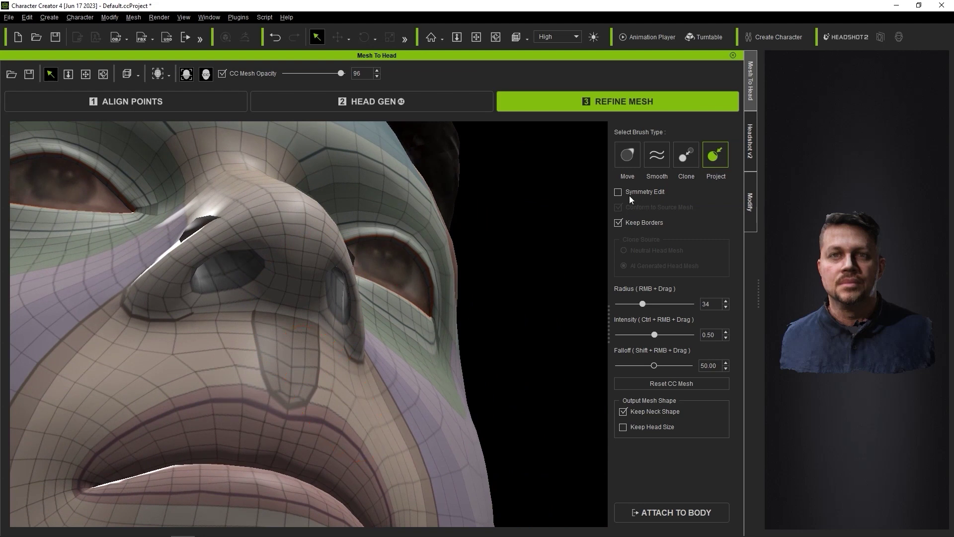
- Turn off Conform to Source Mesh and smooth the mesh pieces protruding through the scan above both nostrils, using radius 13 and intensity 0.30
middle_click_drag(214, 243, 264, 291)
scroll(505, 187, "down", 8)
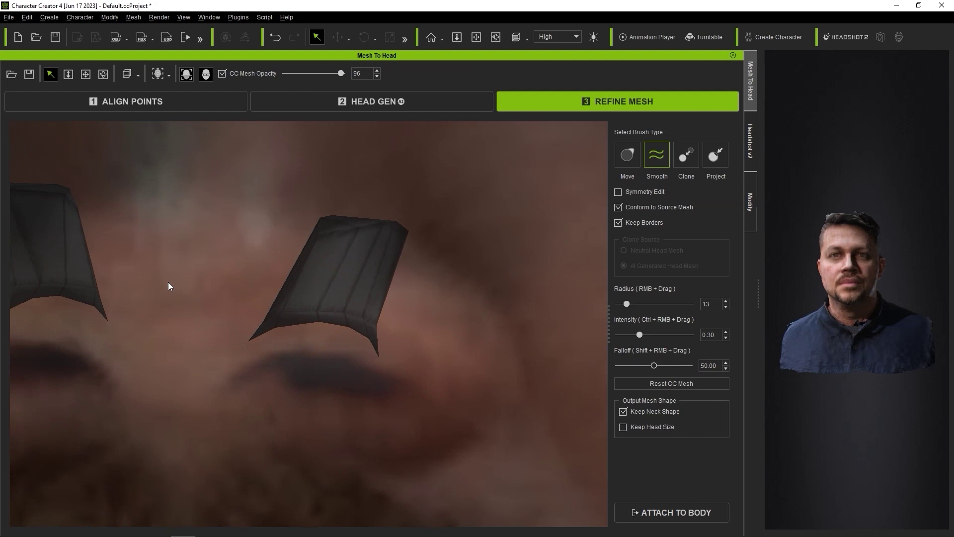
middle_click_drag(168, 286, 232, 262)
scroll(232, 261, "down", 2)
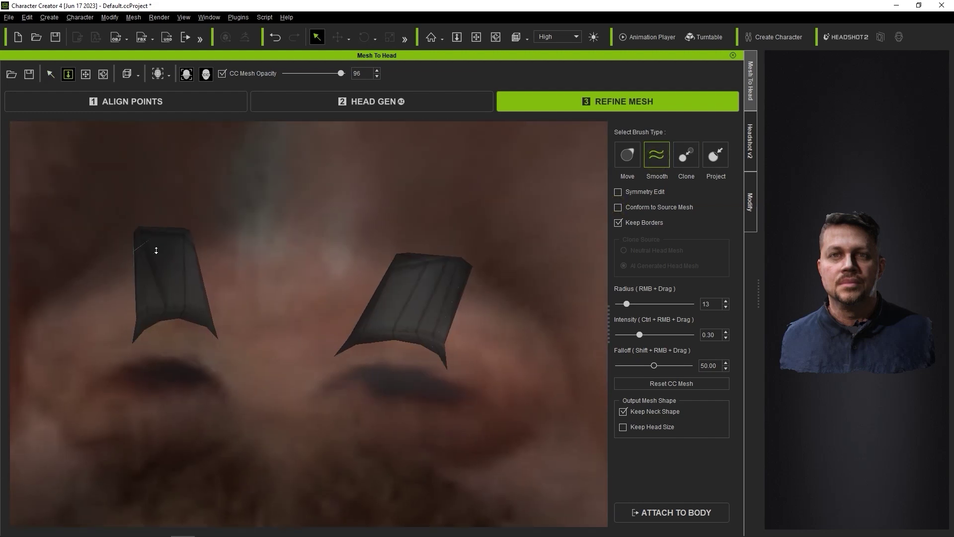
middle_click_drag(182, 322, 170, 311)
left_click_drag(383, 233, 374, 261)
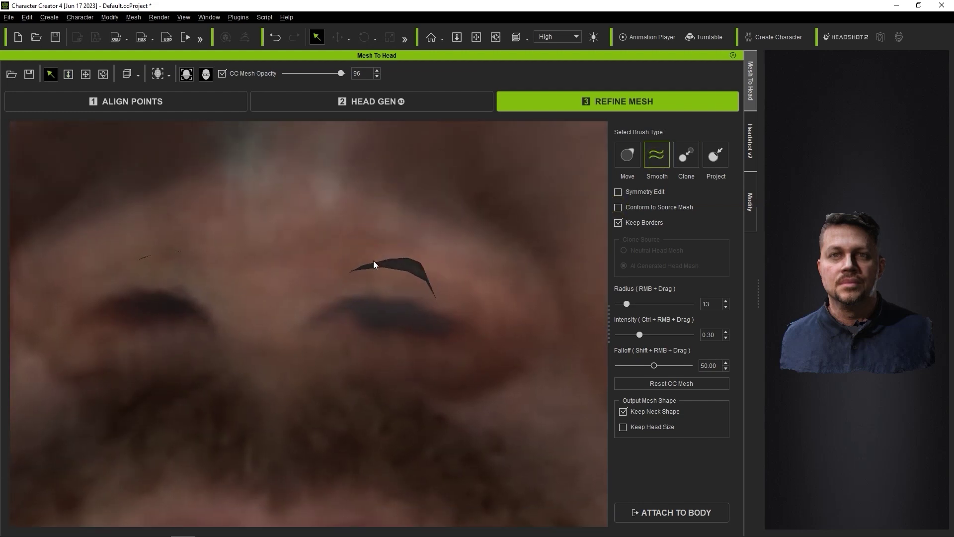
scroll(145, 255, "down", 3)
left_click_drag(144, 255, 292, 312, "alt")
scroll(292, 312, "up", 3)
left_click_drag(161, 298, 131, 335)
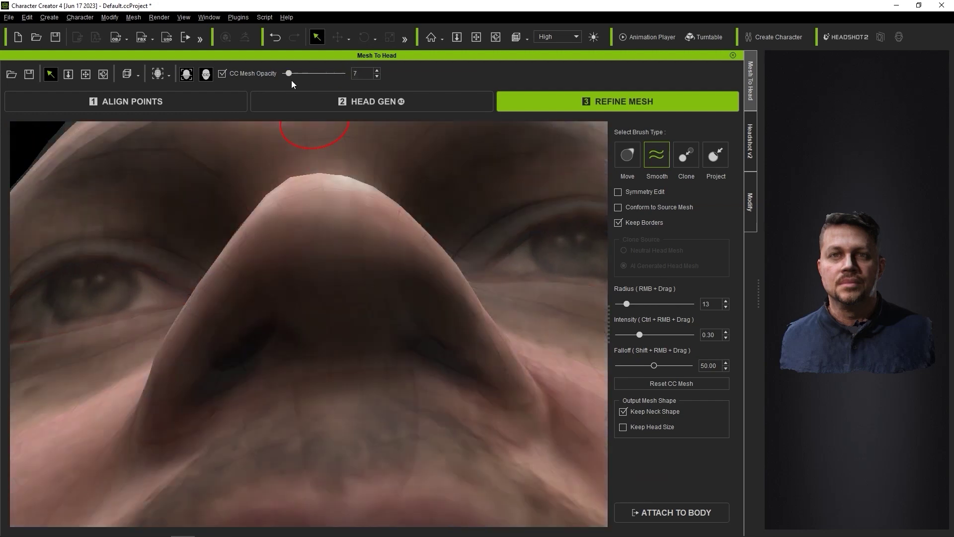
- Work on both nostril wings with the Project brush at radius 34 and intensity 0.50, lowering the CC mesh opacity to compare with the scan
scroll(306, 309, "down", 4)
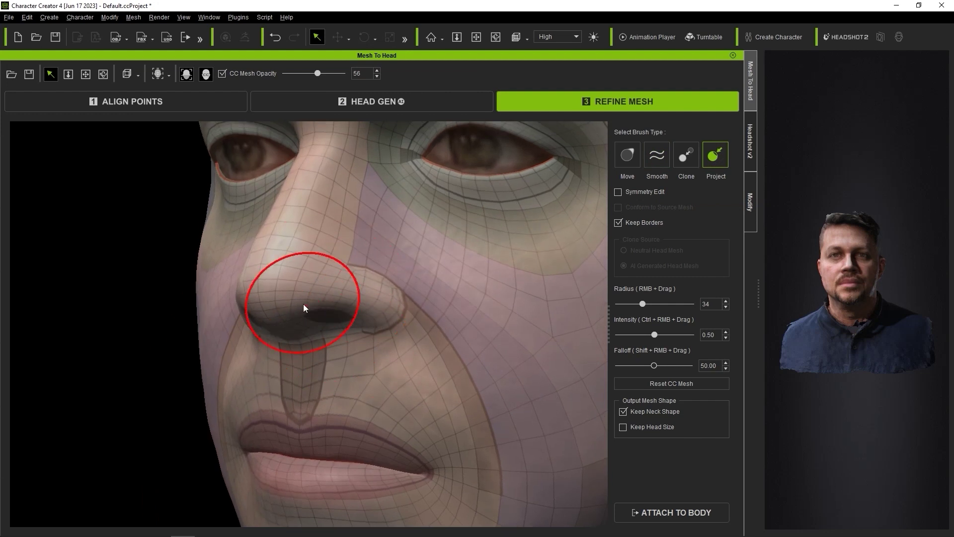
left_click_drag(303, 303, 208, 254, "alt")
middle_click_drag(207, 255, 276, 244)
left_click_drag(276, 243, 220, 307, "alt")
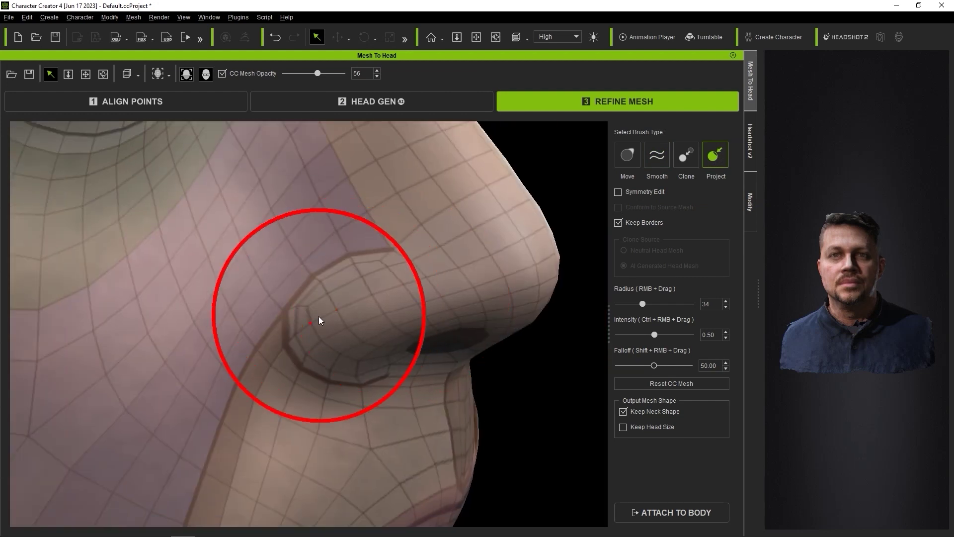
left_click_drag(317, 73, 296, 73)
left_click(234, 289)
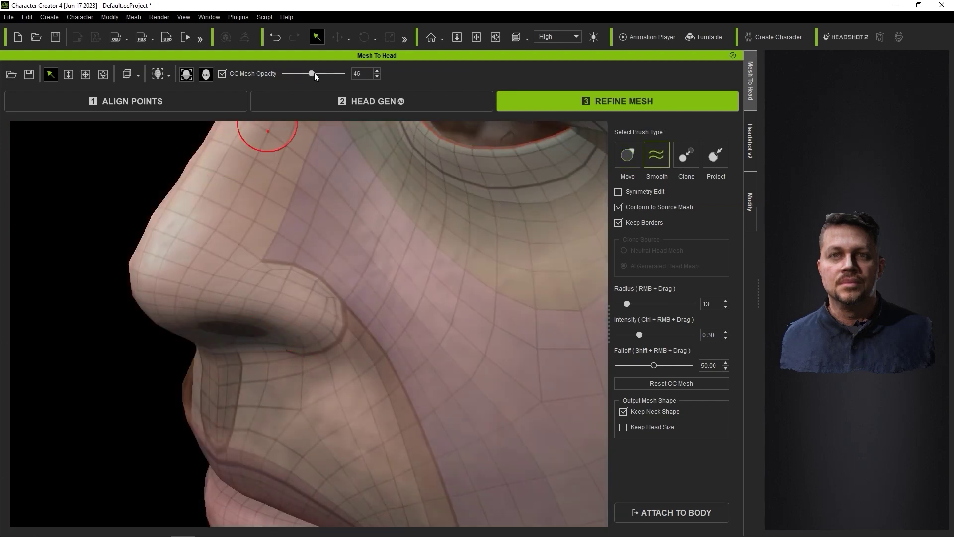
- Compare the nose, lips and ear of the refined mesh with the scan by varying the CC mesh opacity
mouse_move(314, 73)
left_mouse_down()
mouse_move(288, 76)
mouse_move(308, 74)
left_mouse_up()
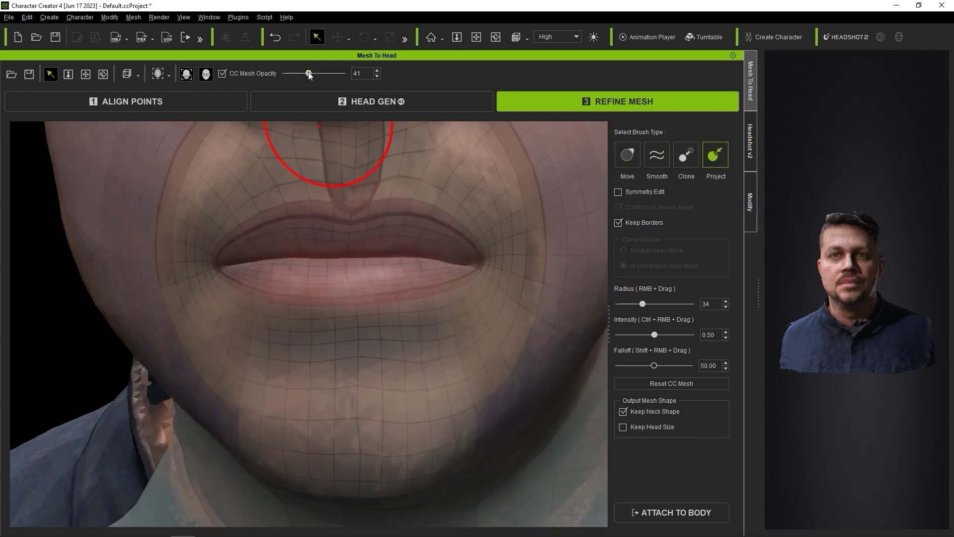
left_click_drag(308, 73, 292, 81)
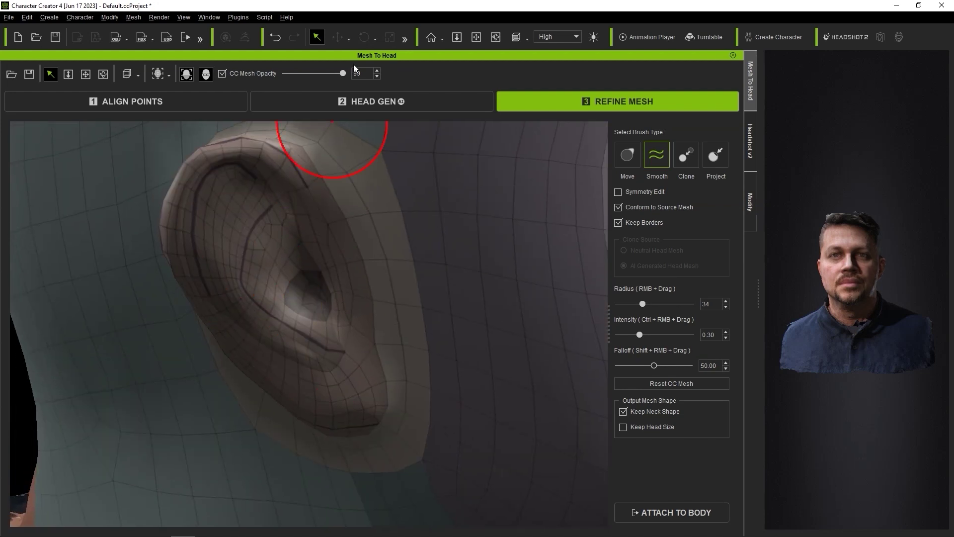
left_click_drag(343, 73, 310, 73)
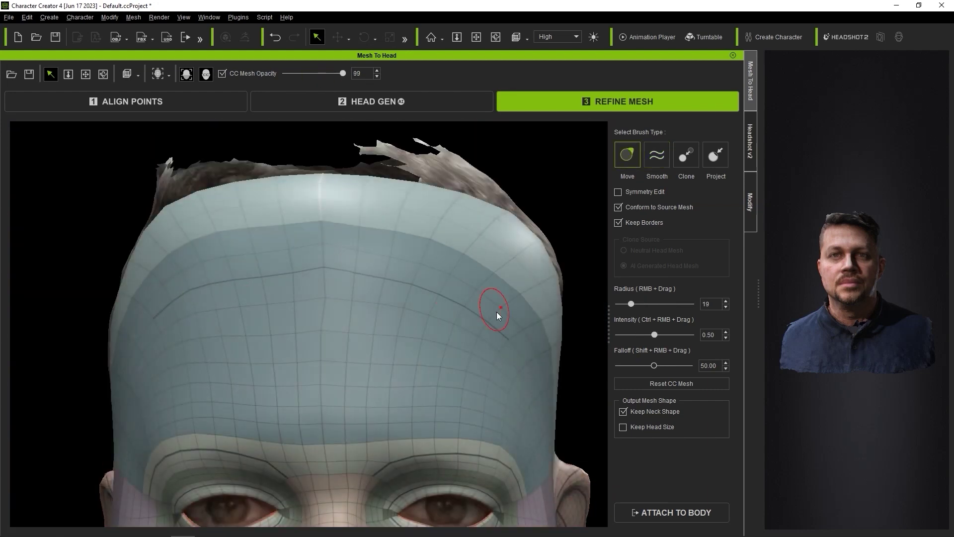
- Compare the top of the CC mesh with the scanned hair in profile by varying the CC mesh opacity
mouse_move(340, 73)
left_mouse_down()
mouse_move(296, 80)
mouse_move(343, 73)
mouse_move(322, 73)
left_mouse_up()
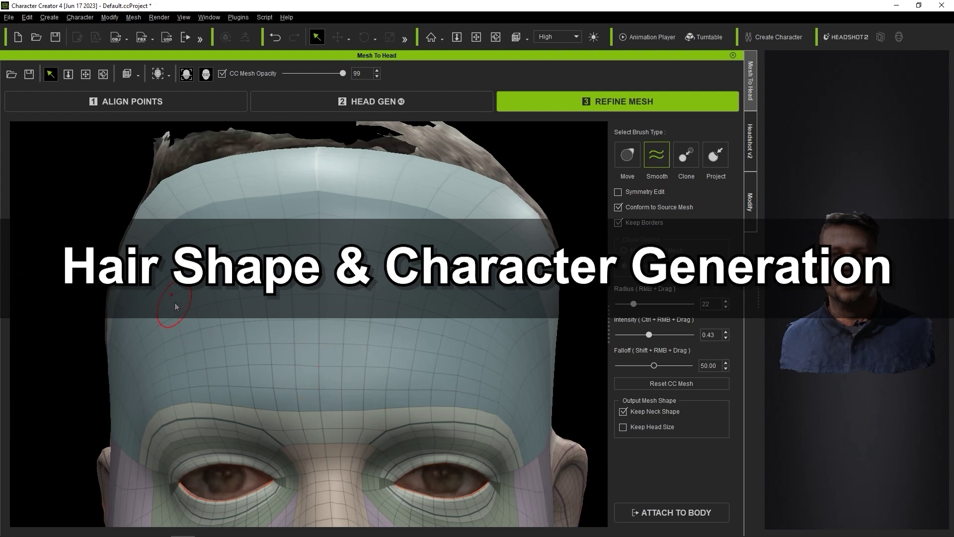
left_click_drag(175, 307, 100, 401, "alt")
left_click_drag(343, 73, 285, 74)
scroll(237, 257, "down", 3)
middle_click_drag(237, 224, 238, 257)
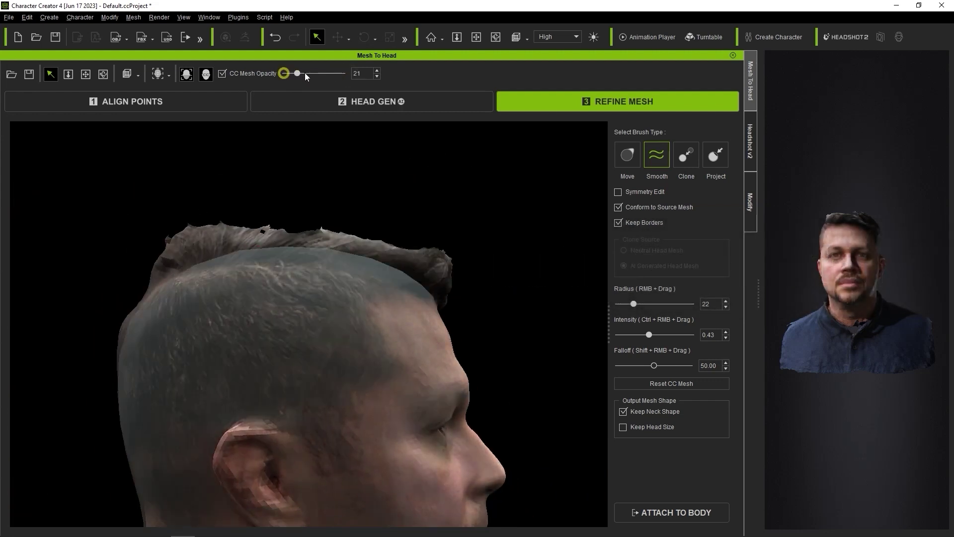
left_click_drag(285, 73, 309, 74)
scroll(374, 297, "up", 3)
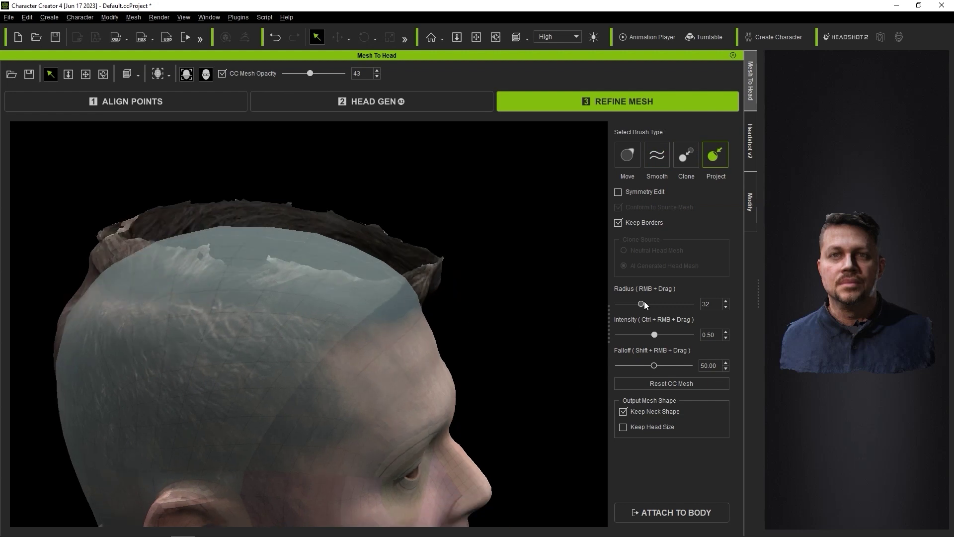
- Fit the top and back of the skull to the scanned hair with the Project brush at radius 47 and intensity 0.97
mouse_move(191, 288)
right_mouse_down()
mouse_move(184, 282)
mouse_move(171, 336)
right_mouse_up()
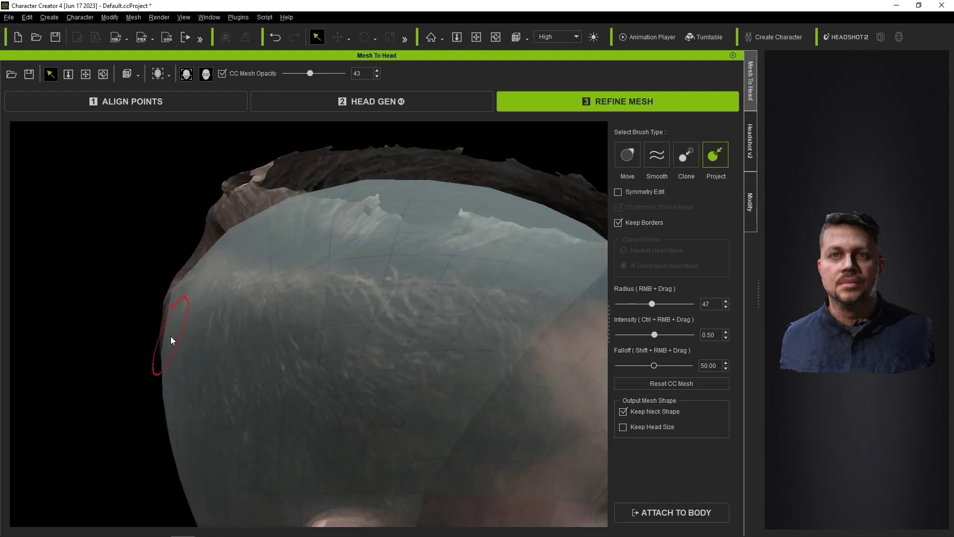
scroll(224, 311, "up", 2)
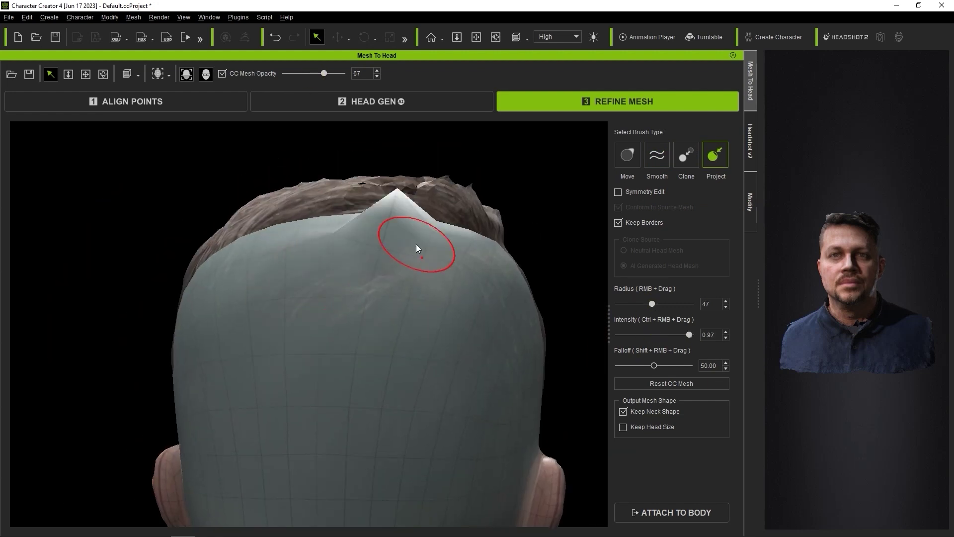
right_click_drag(415, 244, 334, 309)
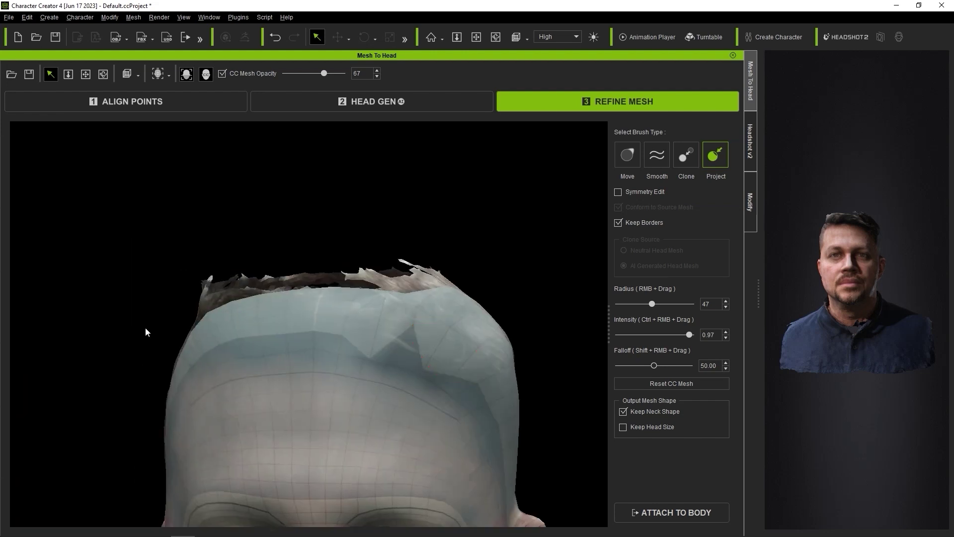
right_click_drag(144, 330, 177, 351)
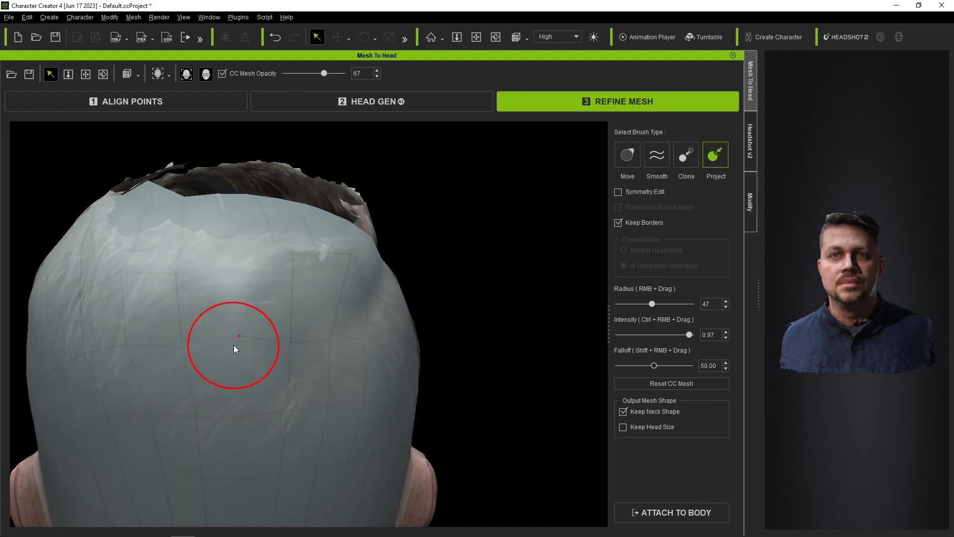
right_click_drag(233, 345, 261, 301)
left_click_drag(260, 299, 301, 372, "alt")
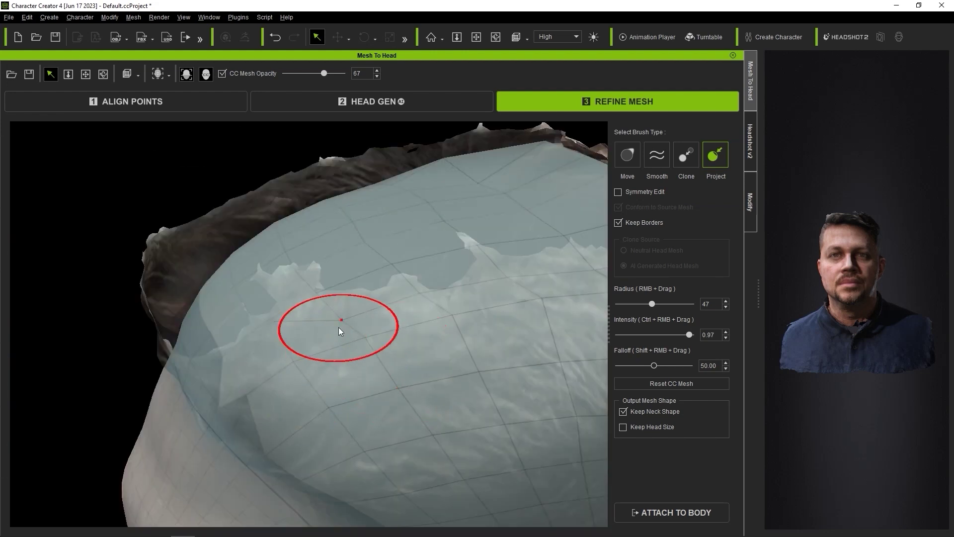
- Set the CC mesh opacity to 74 and shape the front corner of the hair with the Move brush at radius 19 and intensity 0.50
left_click_drag(339, 327, 201, 448, "alt")
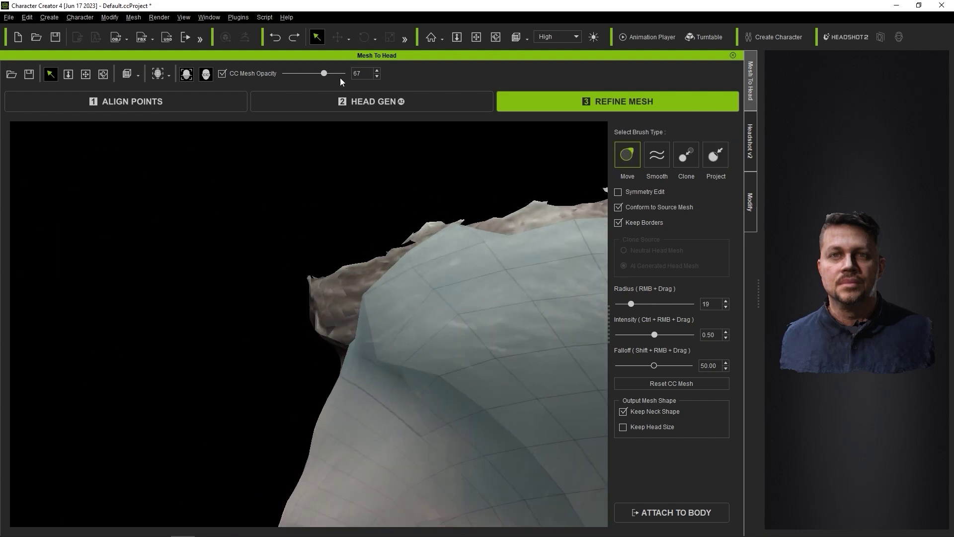
mouse_move(340, 77)
left_mouse_down()
mouse_move(310, 77)
mouse_move(327, 73)
left_mouse_up()
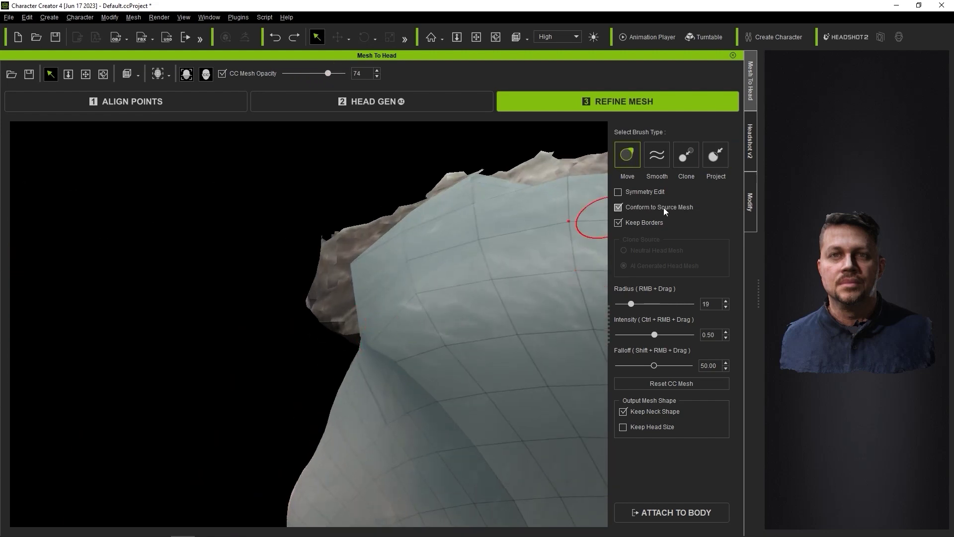
mouse_move(368, 308)
left_mouse_down("alt")
mouse_move(371, 338)
mouse_move(408, 312)
left_mouse_up("alt")
mouse_move(425, 304)
left_mouse_down("alt")
mouse_move(291, 330)
mouse_move(336, 314)
left_mouse_up("alt")
left_click_drag(336, 314, 358, 242)
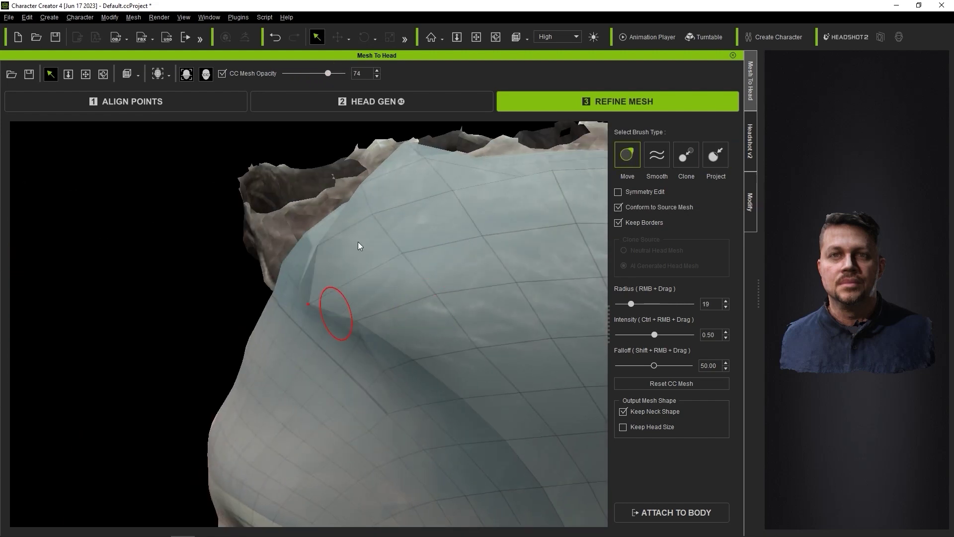
- Adjust the mesh points along the front hairline with a small Move brush, starting at radius 4 with intensity 0.50
mouse_move(402, 315)
left_mouse_down("alt")
mouse_move(312, 302)
mouse_move(355, 313)
mouse_move(474, 379)
mouse_move(476, 342)
left_mouse_up("alt")
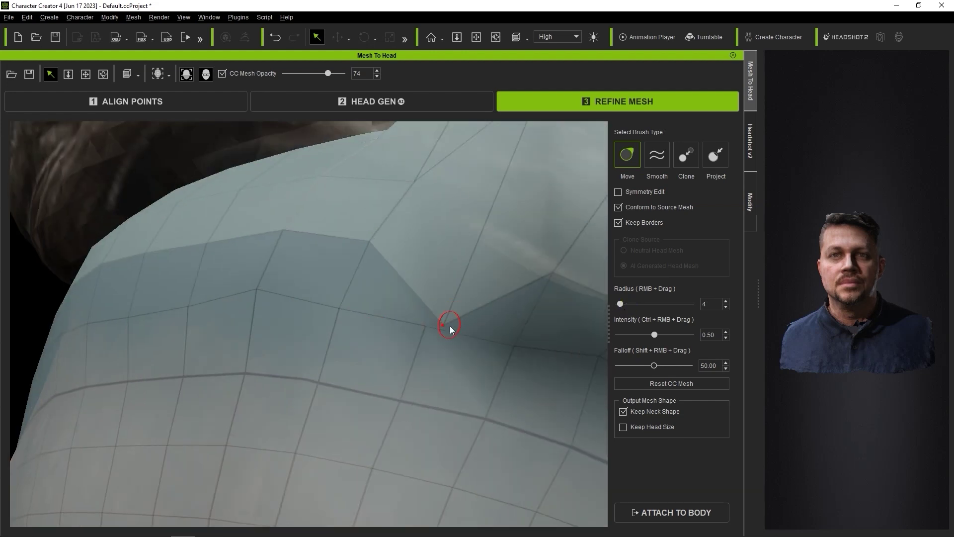
left_click_drag(449, 326, 371, 257)
left_click_drag(624, 305, 630, 305)
mouse_move(462, 278)
left_mouse_down("alt")
mouse_move(464, 366)
mouse_move(362, 330)
mouse_move(388, 304)
left_mouse_up("alt")
mouse_move(388, 305)
left_mouse_down("alt")
mouse_move(603, 243)
mouse_move(481, 253)
mouse_move(404, 308)
mouse_move(494, 290)
left_mouse_up("alt")
mouse_move(494, 289)
left_mouse_down("alt")
mouse_move(341, 266)
mouse_move(437, 259)
mouse_move(484, 307)
left_mouse_up("alt")
left_click_drag(484, 307, 571, 174)
- Compare the reshaped top of the head with the scanned hair from above and the front by varying the CC mesh opacity
mouse_move(571, 177)
right_mouse_down()
mouse_move(454, 256)
mouse_move(379, 220)
mouse_move(464, 178)
mouse_move(445, 291)
mouse_move(386, 188)
mouse_move(367, 297)
mouse_move(437, 159)
mouse_move(469, 262)
mouse_move(134, 348)
mouse_move(221, 282)
mouse_move(461, 300)
mouse_move(410, 262)
mouse_move(263, 280)
mouse_move(360, 287)
mouse_move(493, 277)
mouse_move(298, 217)
mouse_move(367, 319)
mouse_move(313, 269)
mouse_move(418, 326)
mouse_move(304, 357)
mouse_move(254, 321)
right_mouse_up()
middle_click_drag(255, 321, 398, 141)
scroll(253, 237, "down", 5)
left_click_drag(328, 73, 284, 73)
middle_click_drag(348, 248, 390, 343)
left_click_drag(285, 73, 311, 73)
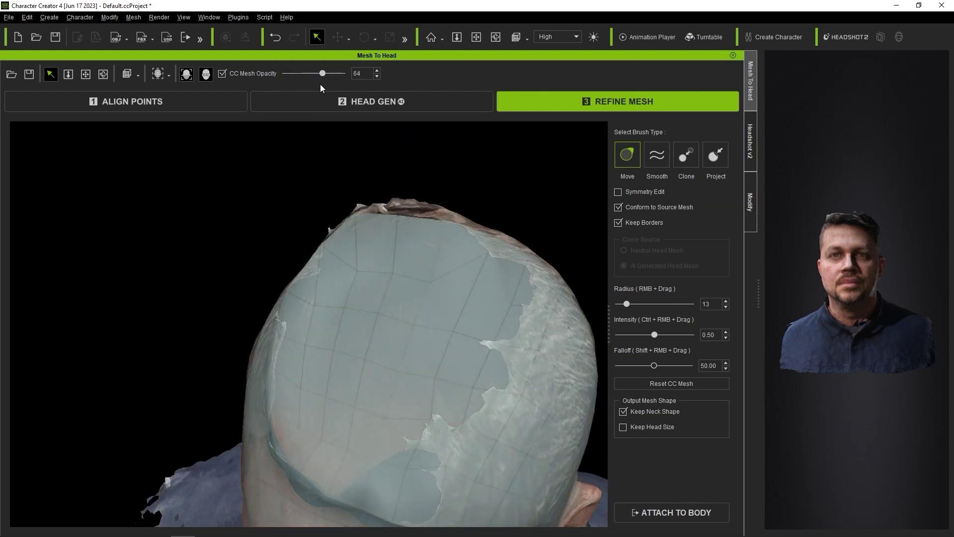
right_click_drag(362, 305, 377, 364)
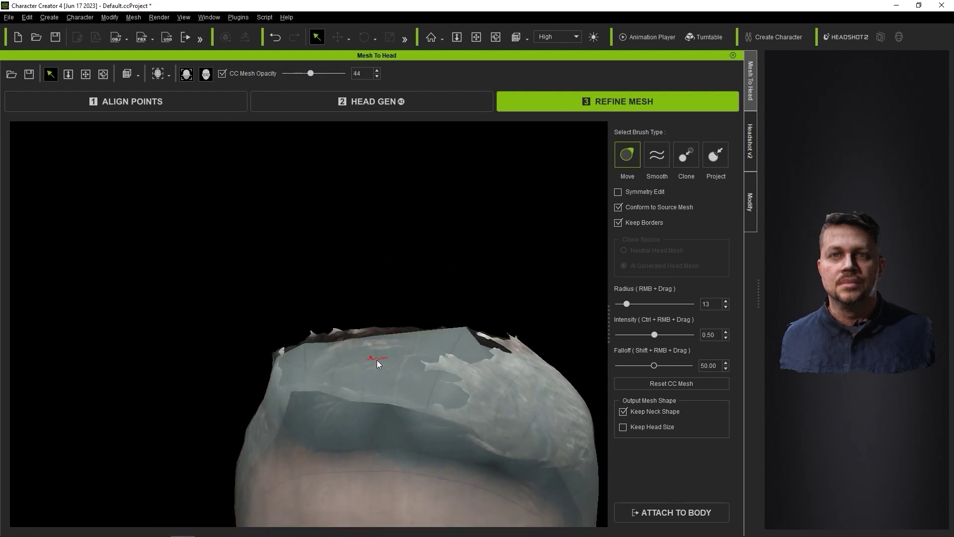
- Turn off Conform to Source Mesh and raise the CC mesh opacity to 99 to check the hair shape from all around
left_click(617, 207)
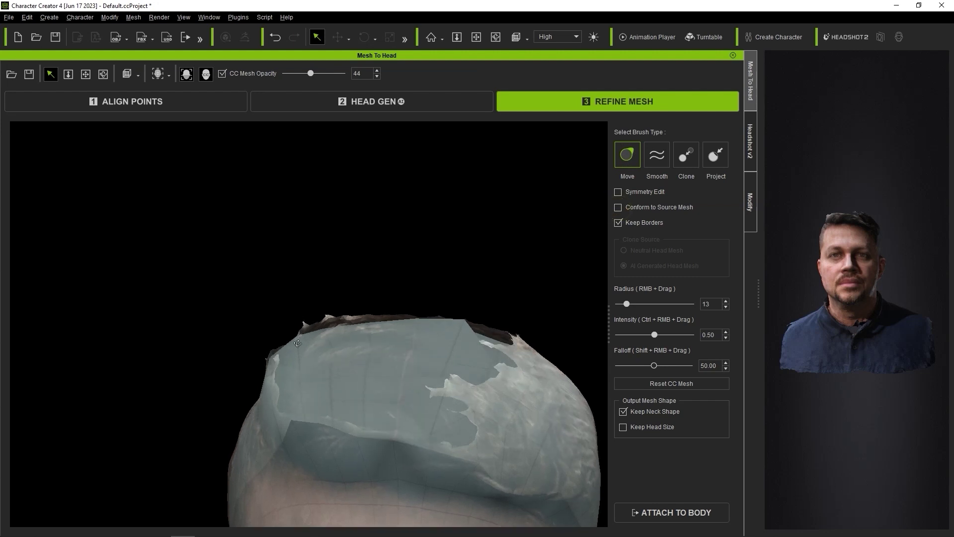
right_click_drag(358, 377, 277, 353)
mouse_move(263, 319)
right_mouse_down()
mouse_move(277, 352)
mouse_move(283, 425)
mouse_move(198, 400)
mouse_move(300, 352)
mouse_move(278, 310)
mouse_move(373, 392)
mouse_move(300, 355)
mouse_move(407, 364)
mouse_move(452, 292)
mouse_move(277, 366)
mouse_move(337, 317)
mouse_move(267, 309)
mouse_move(332, 303)
mouse_move(460, 354)
mouse_move(478, 324)
mouse_move(413, 374)
mouse_move(283, 326)
mouse_move(239, 351)
mouse_move(432, 363)
mouse_move(215, 378)
mouse_move(342, 351)
mouse_move(380, 312)
mouse_move(241, 85)
right_mouse_up()
left_click_drag(311, 73, 349, 73)
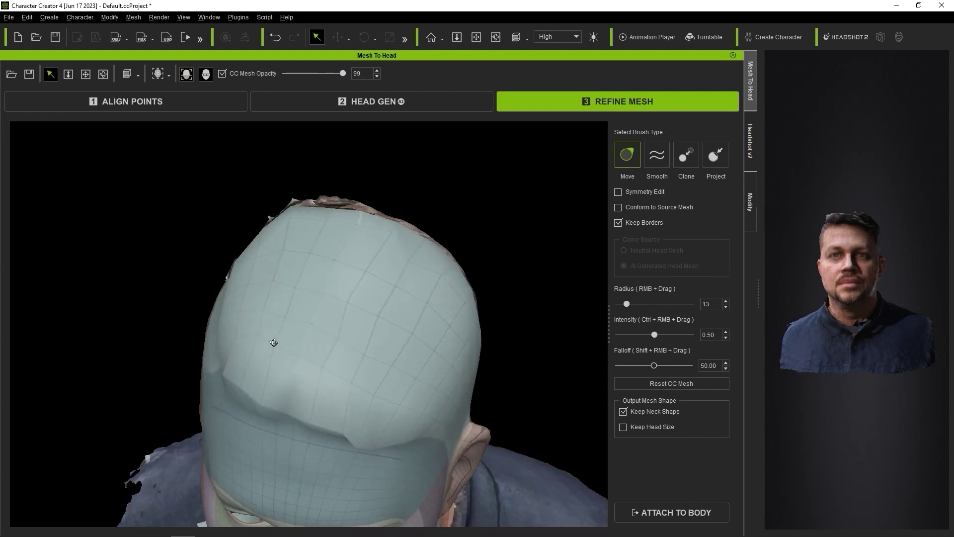
mouse_move(214, 318)
right_mouse_down()
mouse_move(335, 276)
mouse_move(383, 300)
mouse_move(401, 276)
mouse_move(292, 352)
mouse_move(454, 313)
mouse_move(416, 347)
mouse_move(518, 212)
right_mouse_up()
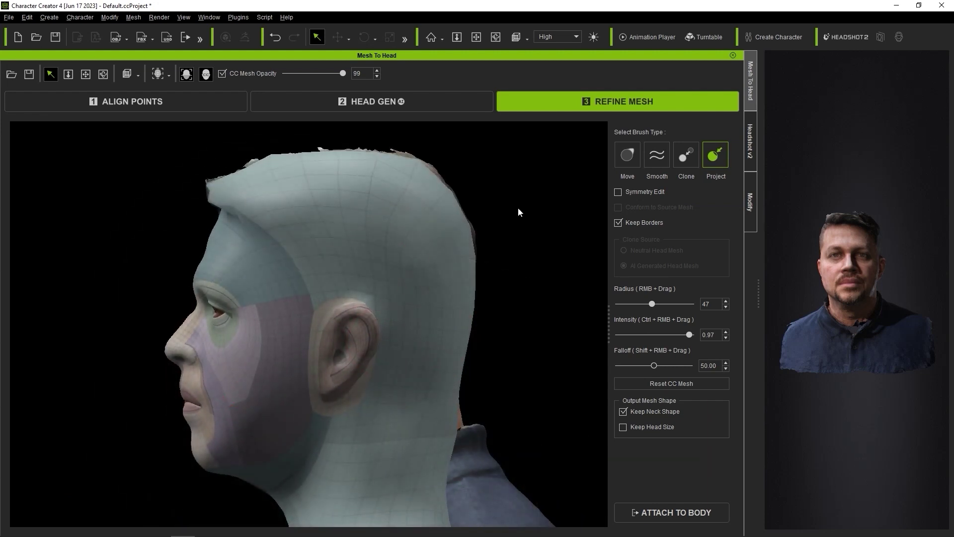
mouse_move(342, 76)
left_mouse_down()
mouse_move(280, 78)
mouse_move(351, 79)
mouse_move(335, 83)
left_mouse_up()
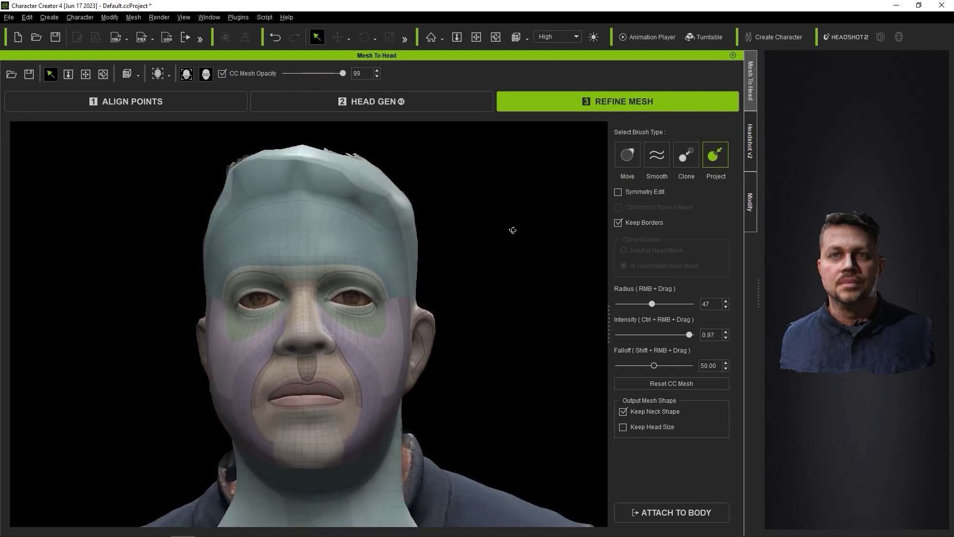
mouse_move(343, 73)
left_mouse_down()
mouse_move(276, 75)
mouse_move(347, 74)
mouse_move(290, 74)
mouse_move(342, 91)
left_mouse_up()
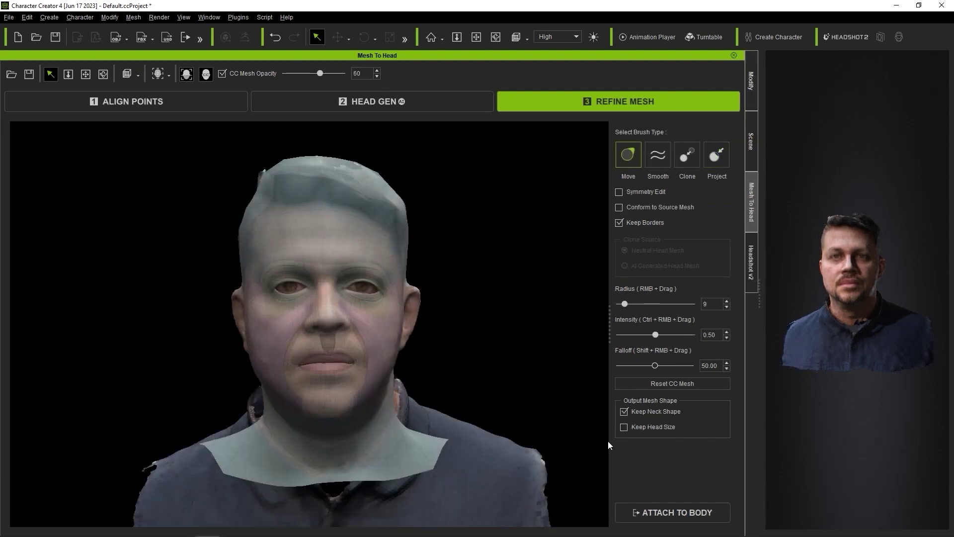
- Attach the head to a Male body with no texture mask, baking textures from the source mesh at size 4096, and generate the character
left_click(668, 520)
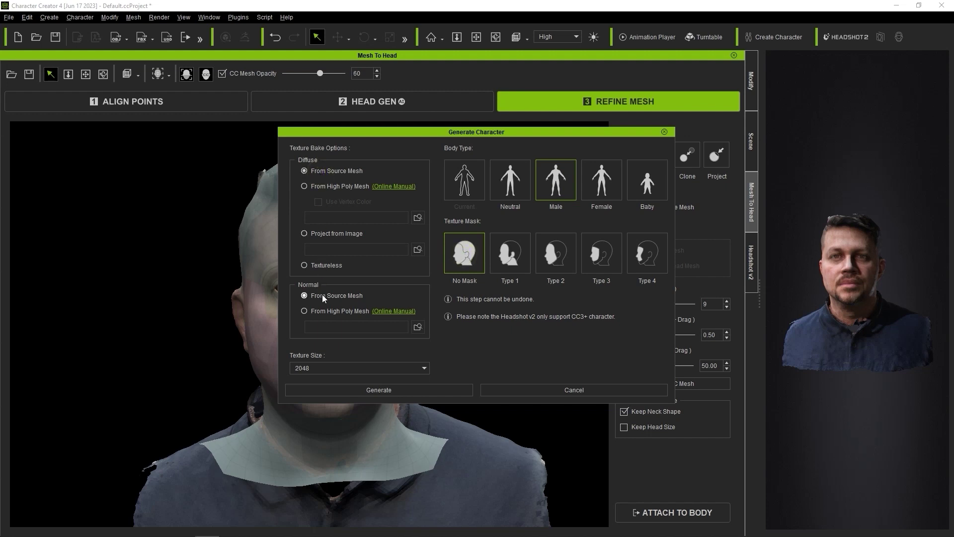
left_click(386, 368)
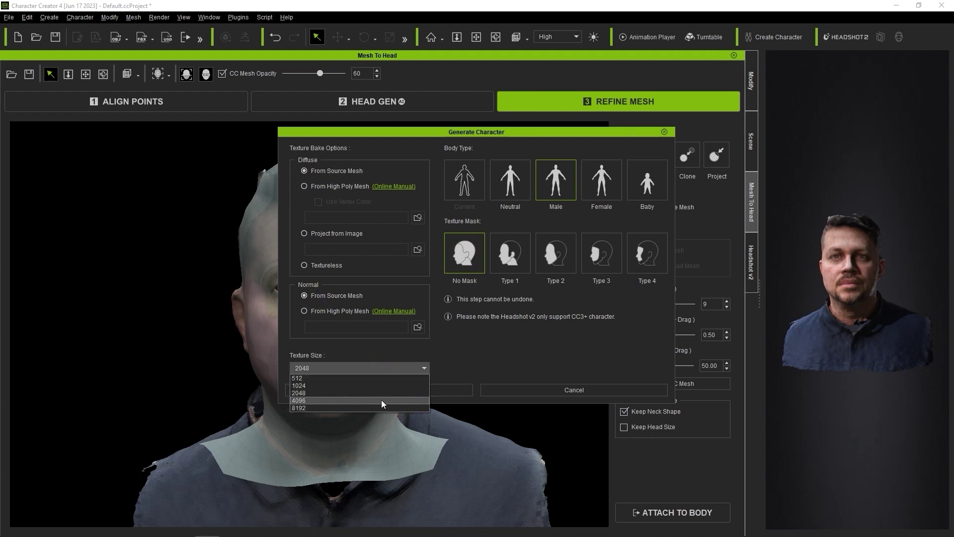
left_click(381, 399)
left_click(398, 391)
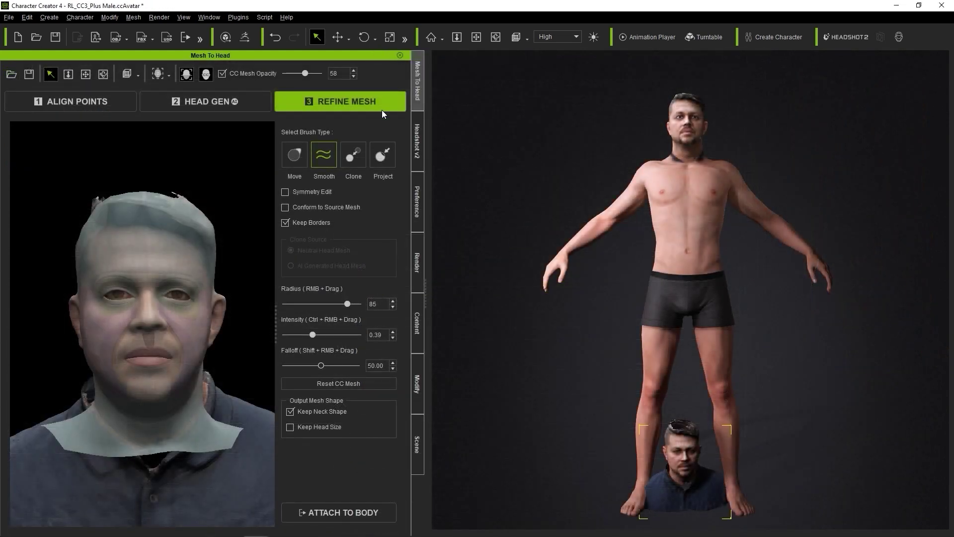
- Move the scanned bust up beside the generated character's head and compare the two heads from several angles
left_click_drag(684, 450, 674, 157)
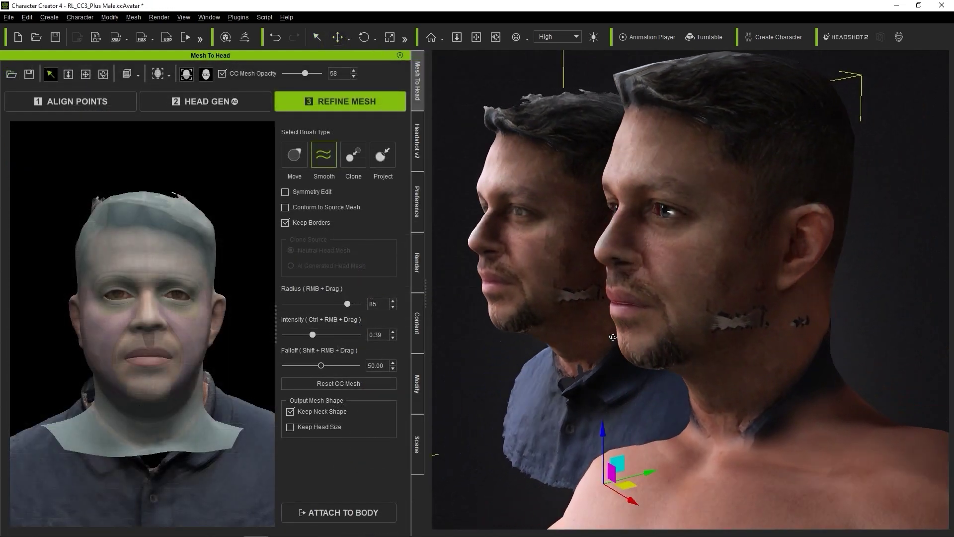
right_click_drag(612, 337, 902, 336)
mouse_move(643, 334)
right_mouse_down()
mouse_move(710, 330)
mouse_move(658, 331)
right_mouse_up()
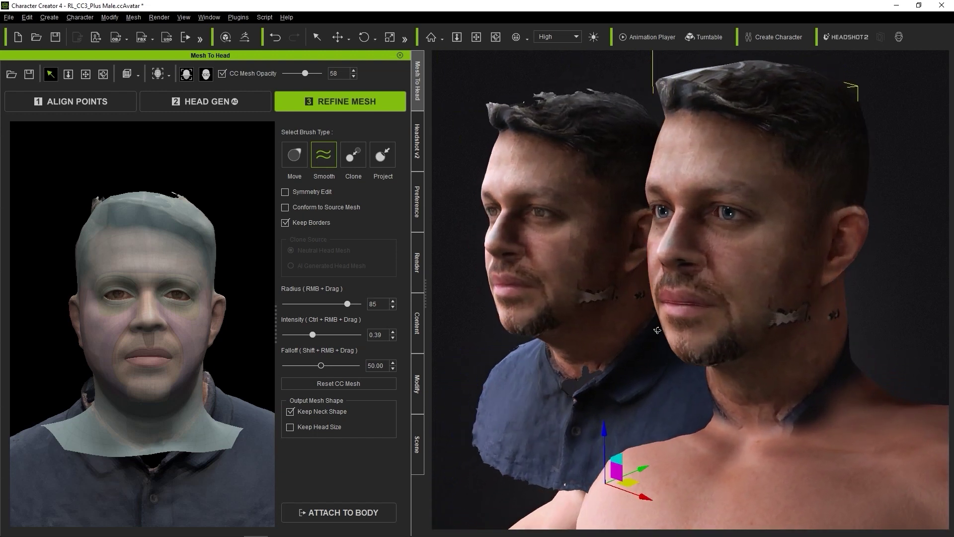